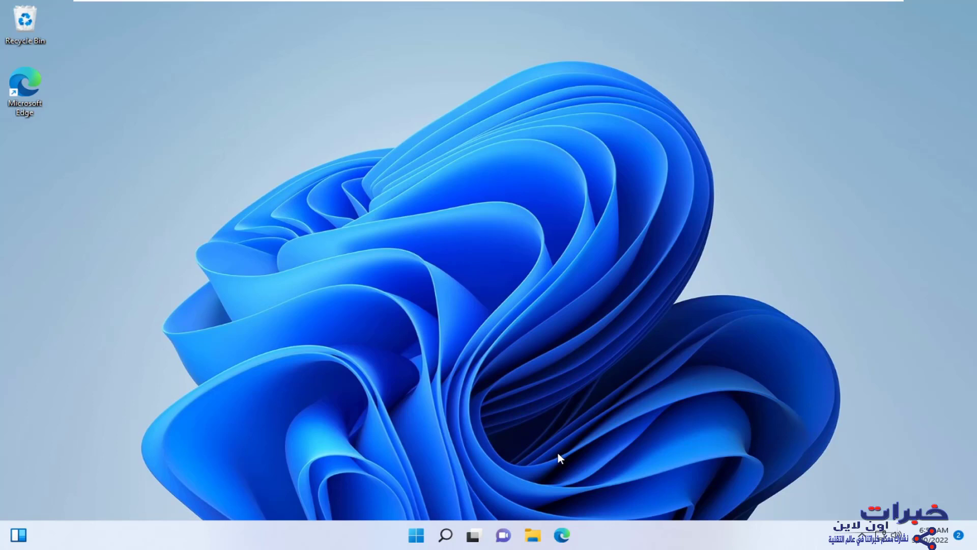
- Open File Explorer to This PC, listing drives C:, D: and New Volume (E:)
{"action": "left_click", "coordinate": [534, 533]}
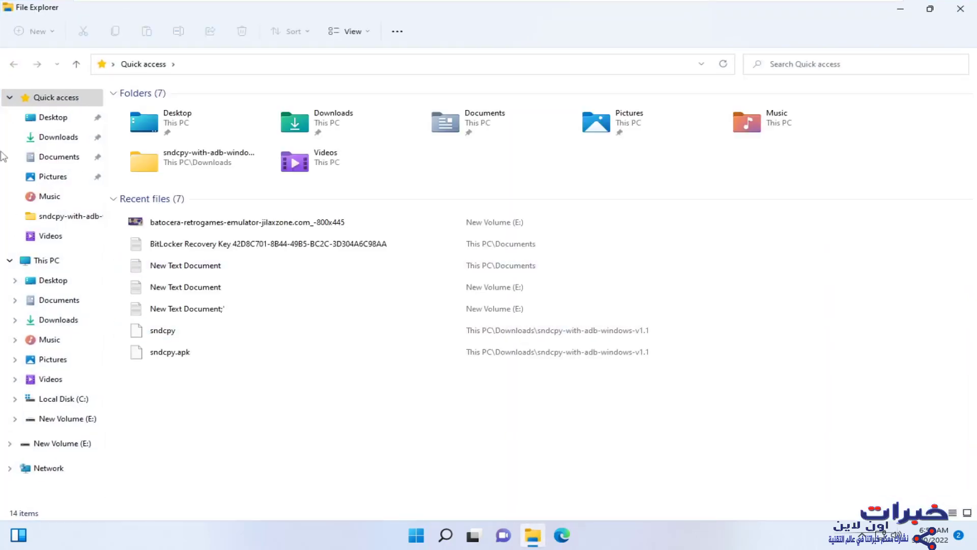
{"action": "left_click", "coordinate": [47, 262]}
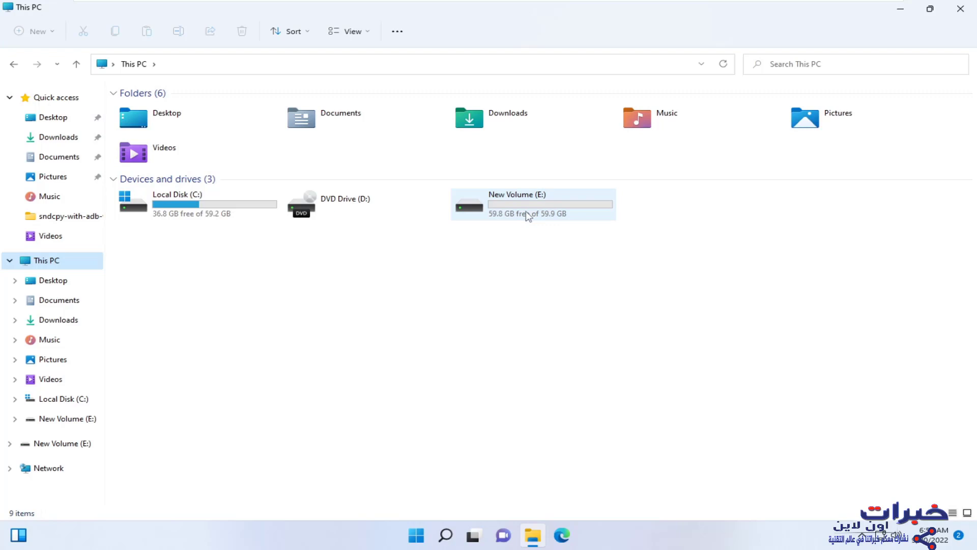
{"action": "right_click", "coordinate": [528, 215]}
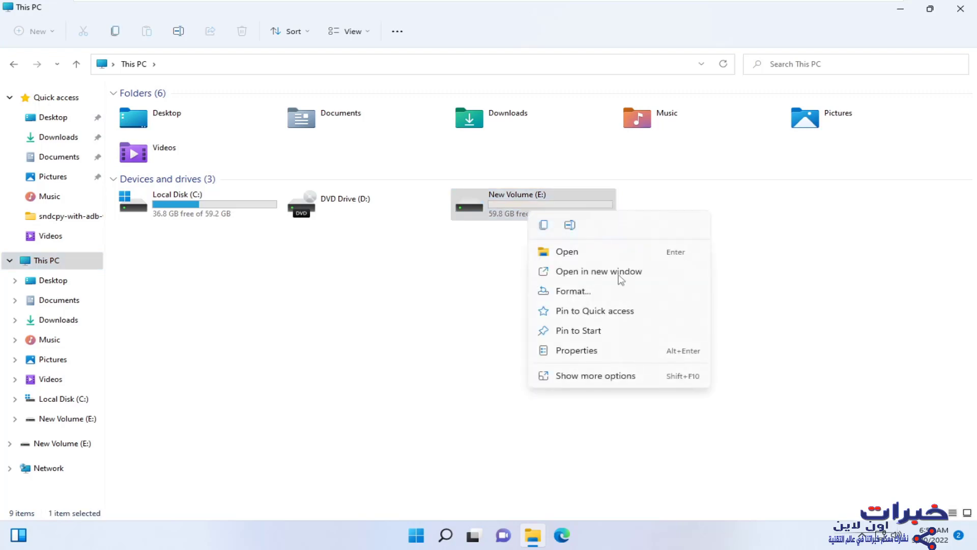
{"action": "left_click", "coordinate": [581, 376]}
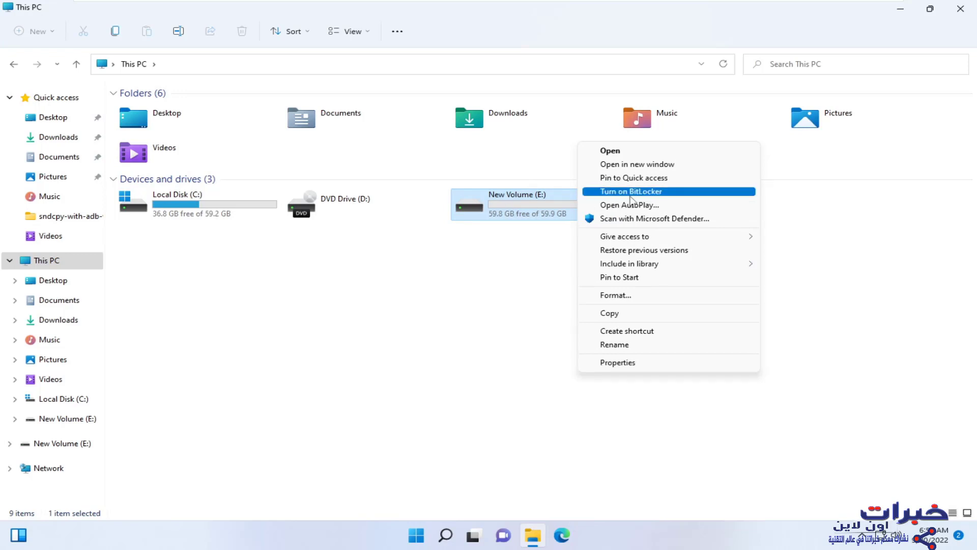
{"action": "left_click", "coordinate": [630, 196]}
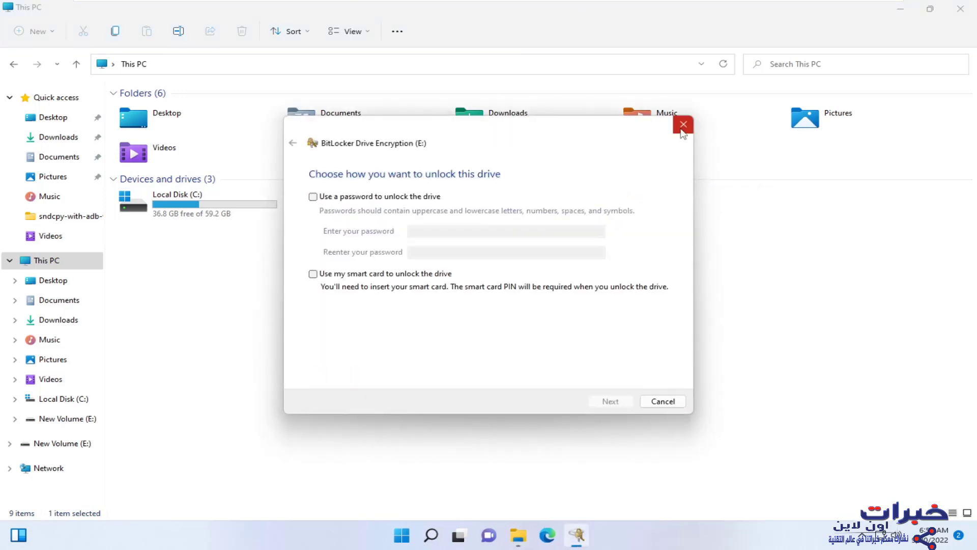
{"action": "left_click", "coordinate": [682, 127]}
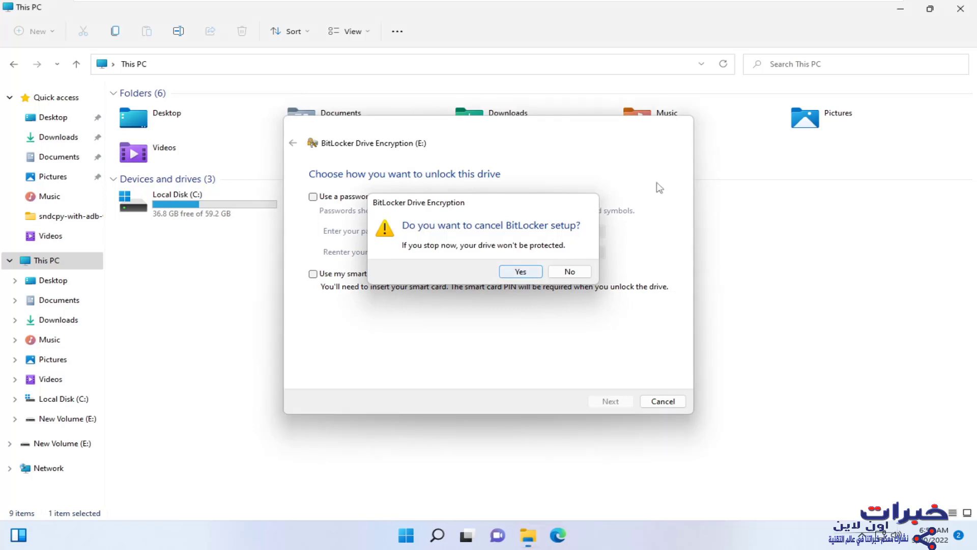
{"action": "key", "text": "Return"}
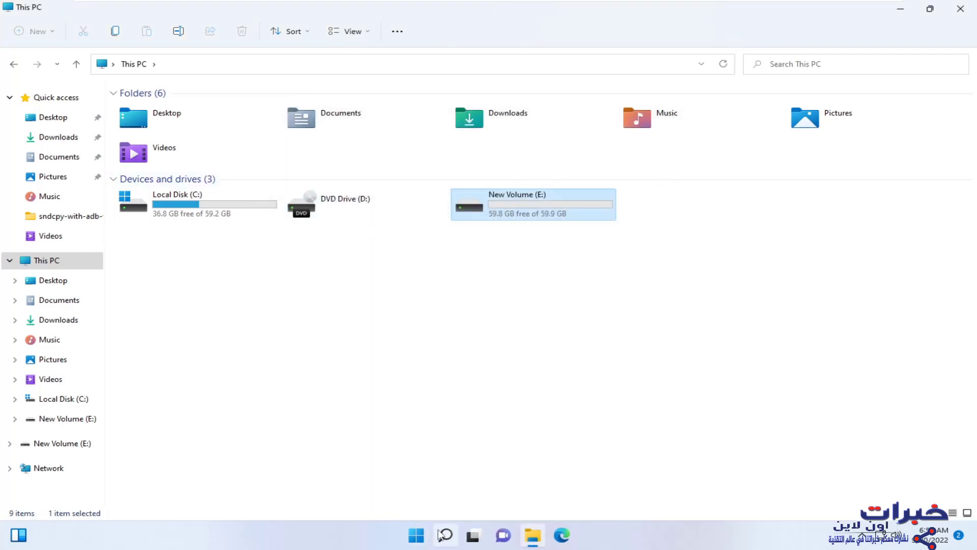
- Search 'bit' to open Manage BitLocker, confirm E: shows BitLocker off, then return to This PC
{"action": "left_click", "coordinate": [441, 535]}
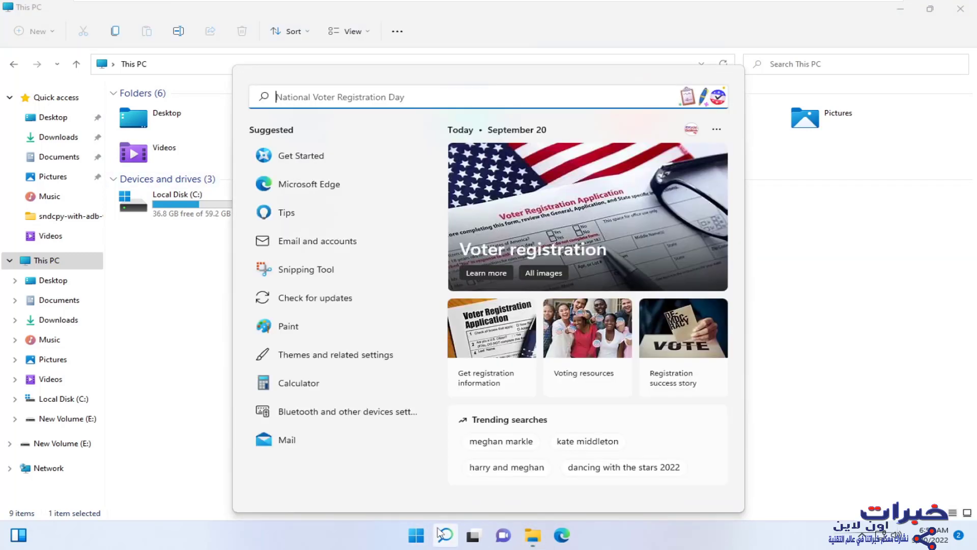
{"action": "type", "text": "b"}
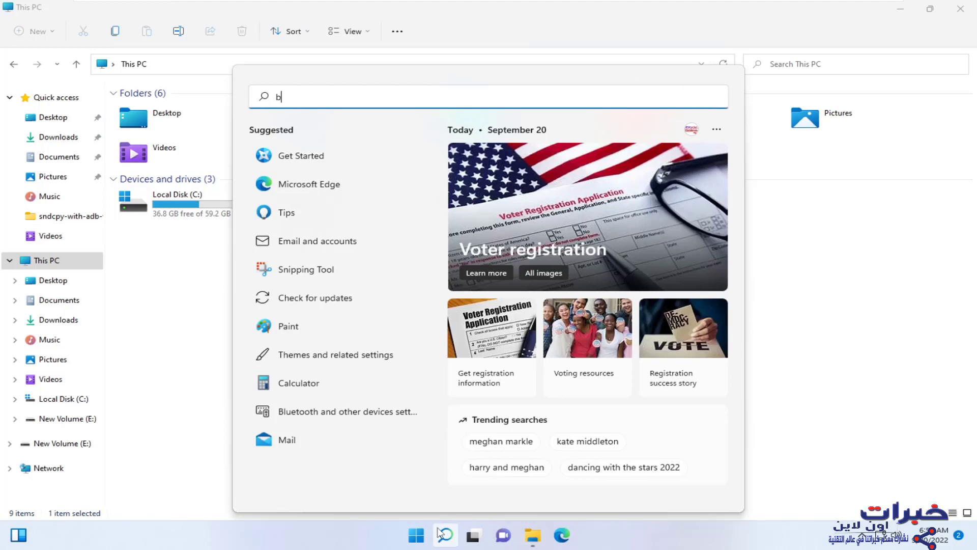
{"action": "type", "text": "it"}
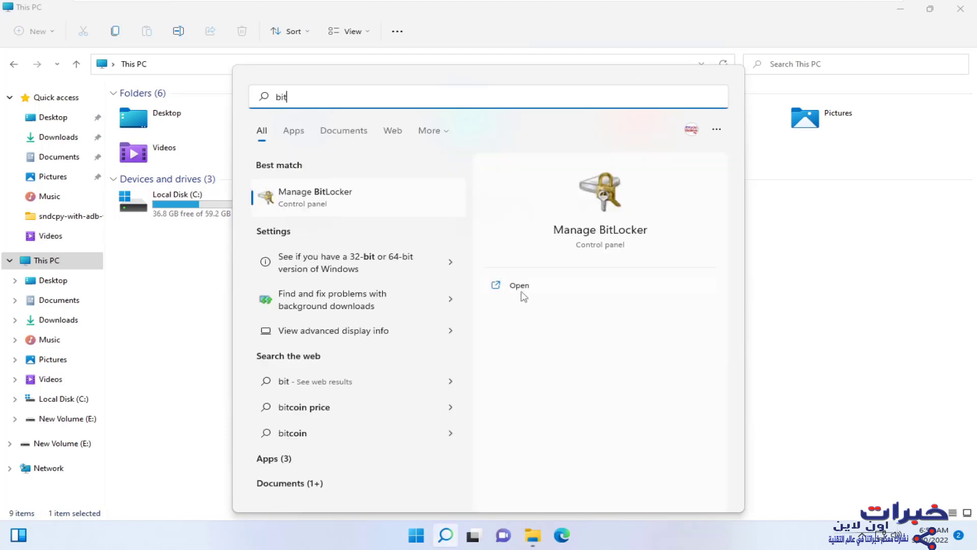
{"action": "left_click", "coordinate": [521, 292]}
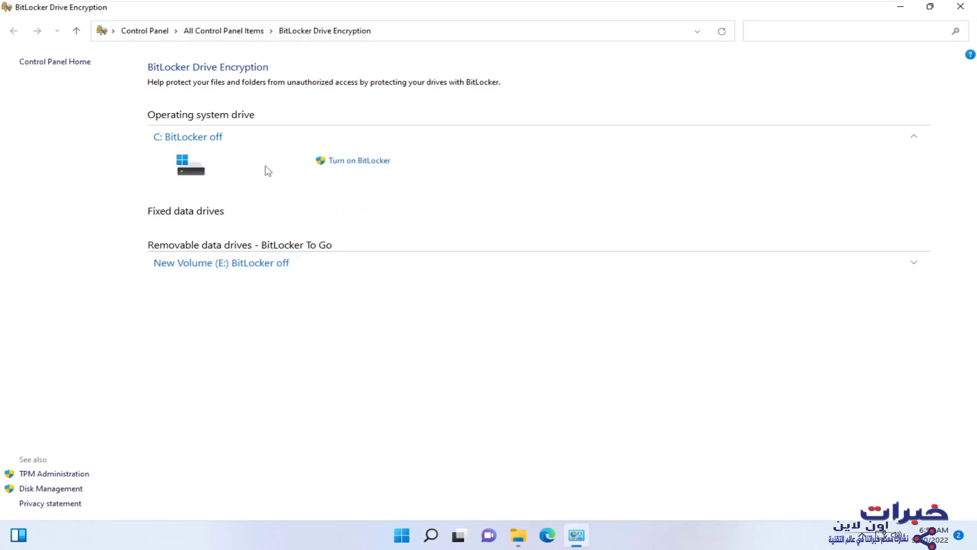
{"action": "left_click", "coordinate": [917, 265]}
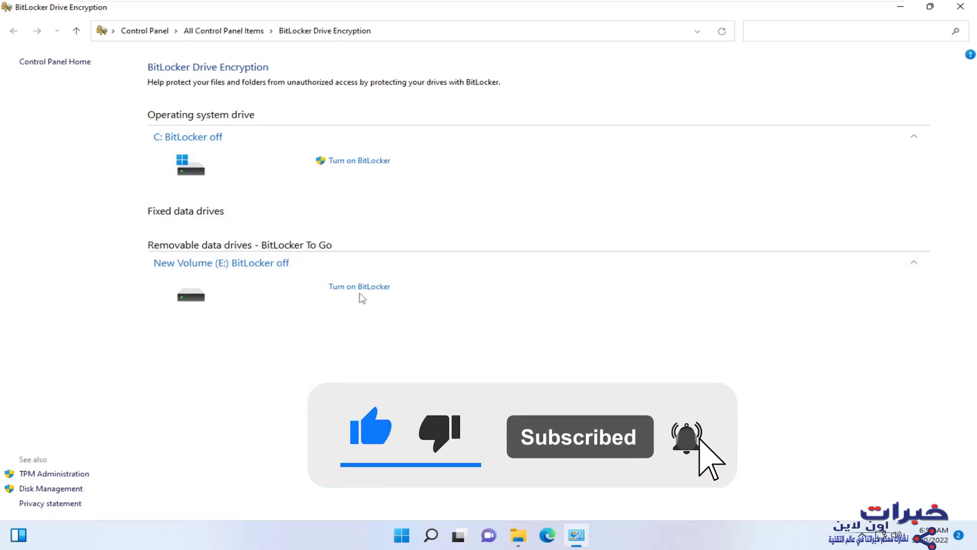
{"action": "left_click", "coordinate": [518, 534]}
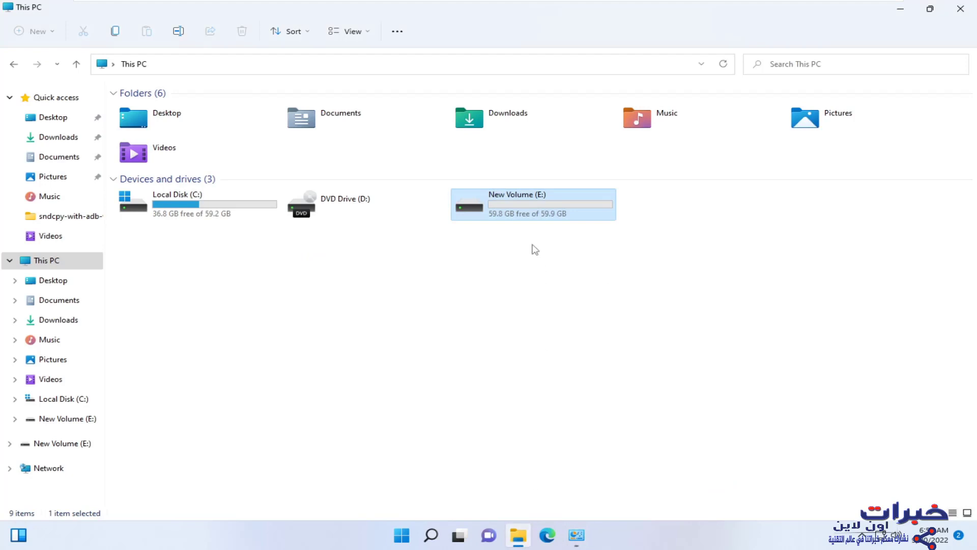
- Turn on BitLocker for New Volume (E:) using an unlock password entered twice
{"action": "right_click", "coordinate": [483, 213]}
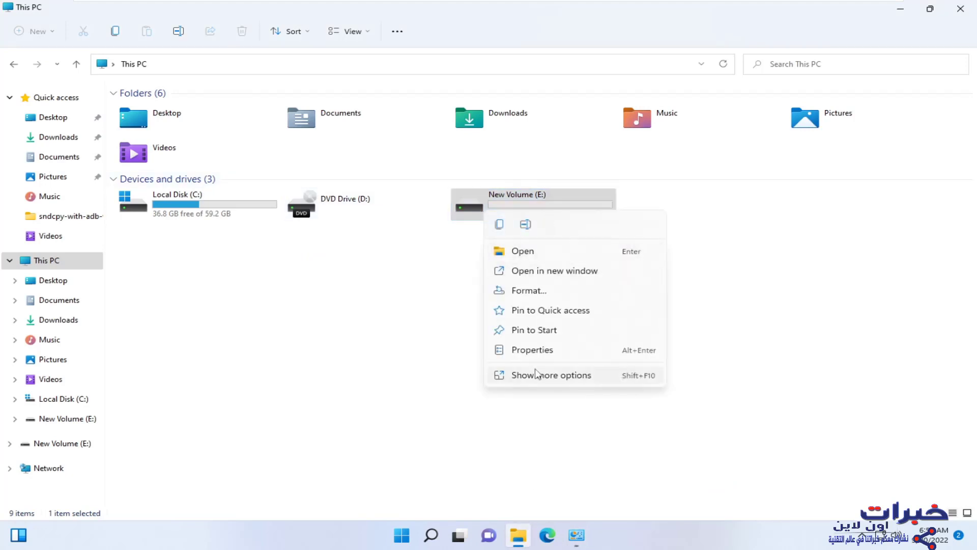
{"action": "left_click", "coordinate": [541, 390]}
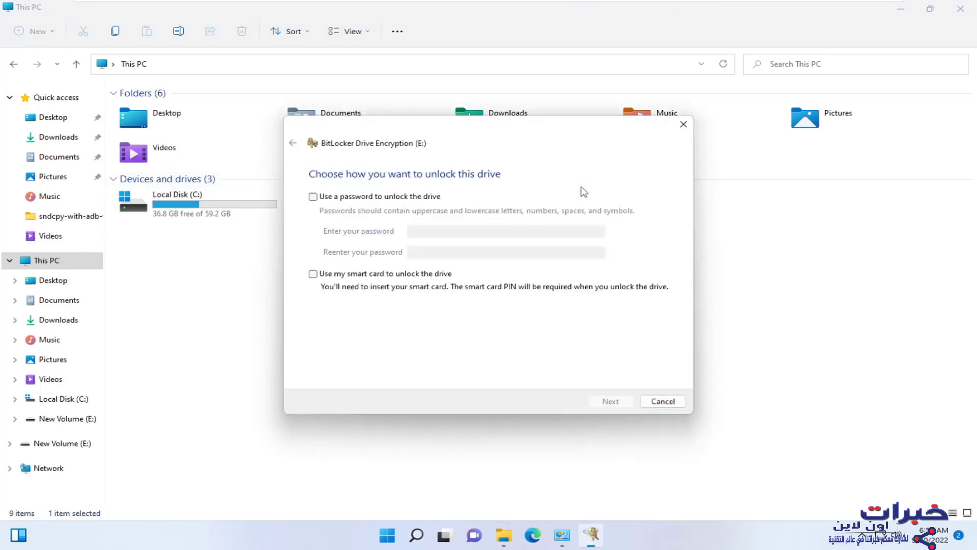
{"action": "left_click", "coordinate": [320, 198]}
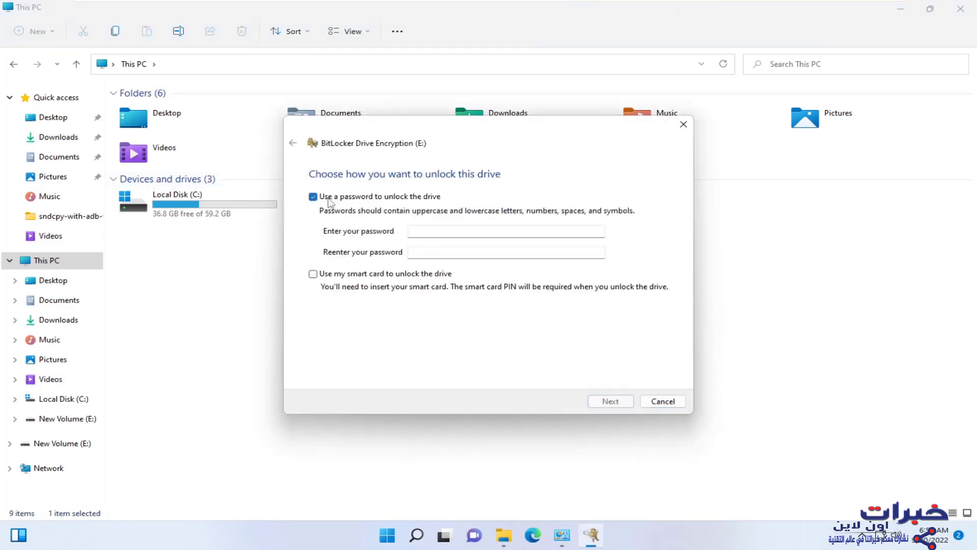
{"action": "left_click", "coordinate": [442, 231]}
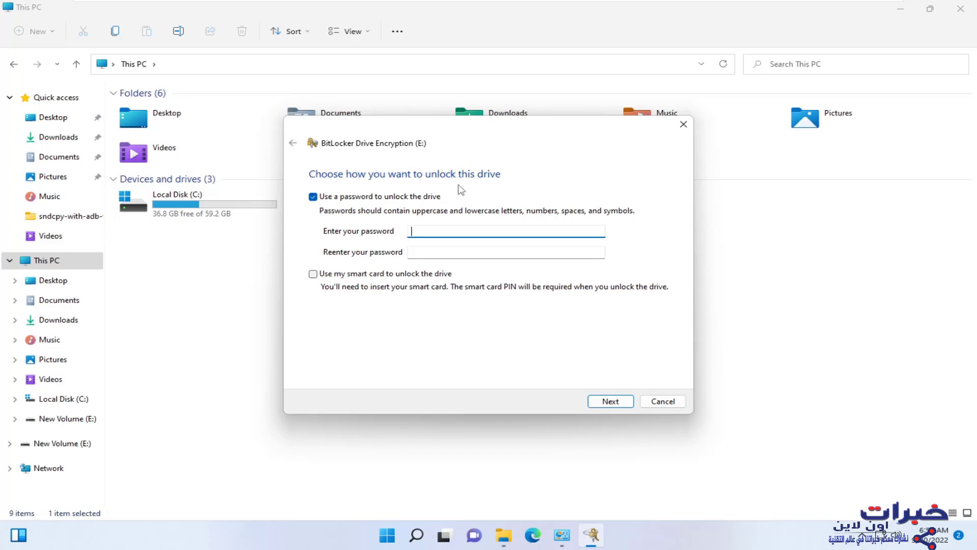
{"action": "type", "text": "12345678"}
{"action": "key", "text": "Tab"}
{"action": "type", "text": "12345678"}
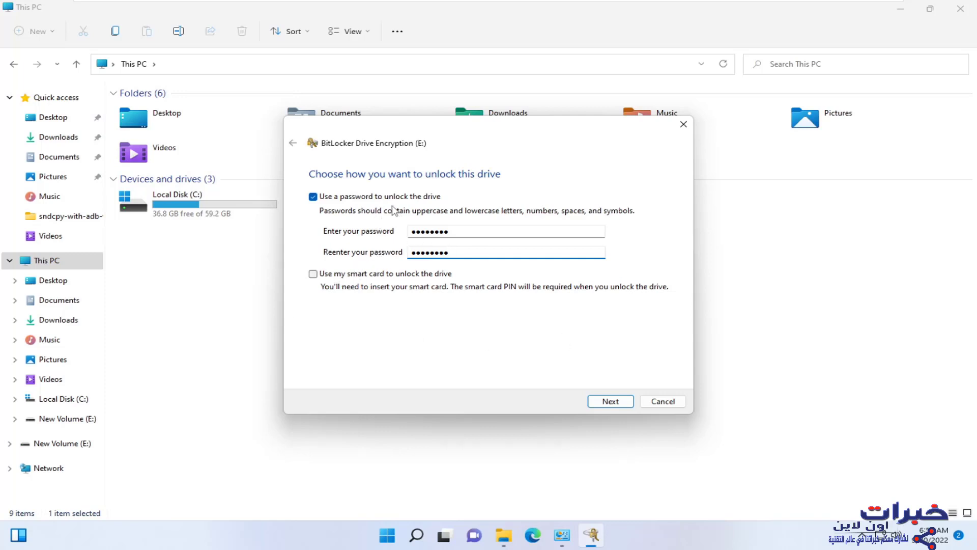
{"action": "left_click", "coordinate": [618, 400]}
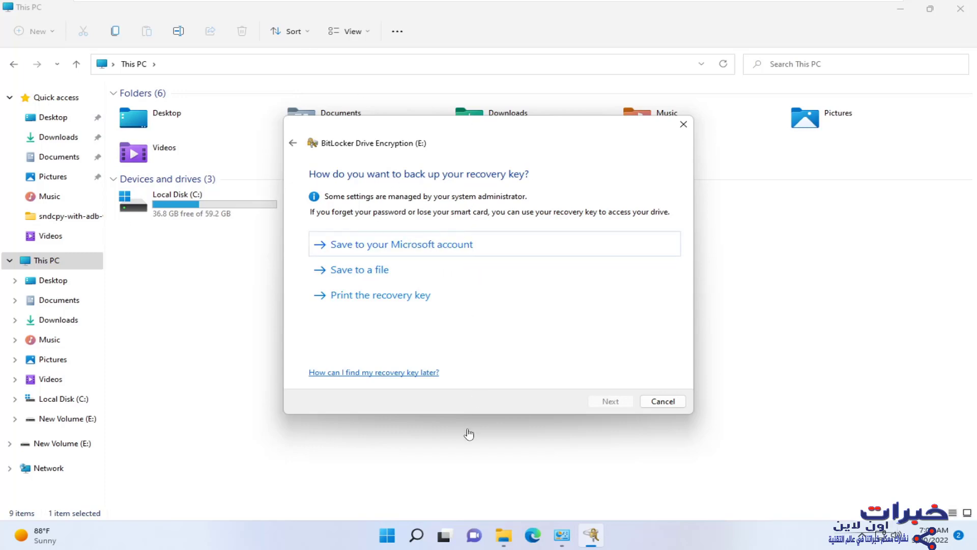
- Open the Start menu over the recovery-key backup choices
{"action": "left_click", "coordinate": [388, 537]}
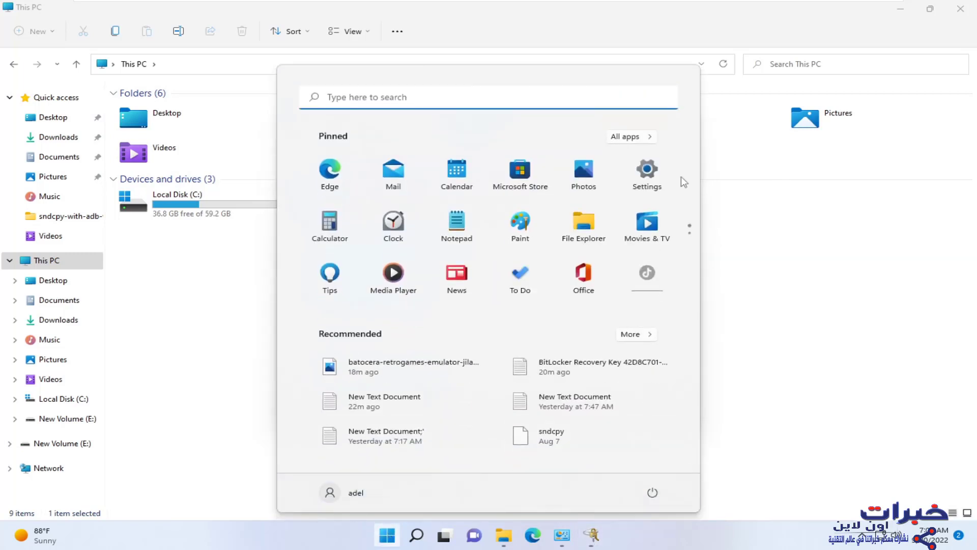
- Check the signed-in Microsoft account under Settings > Accounts, then go back
{"action": "left_click", "coordinate": [658, 169]}
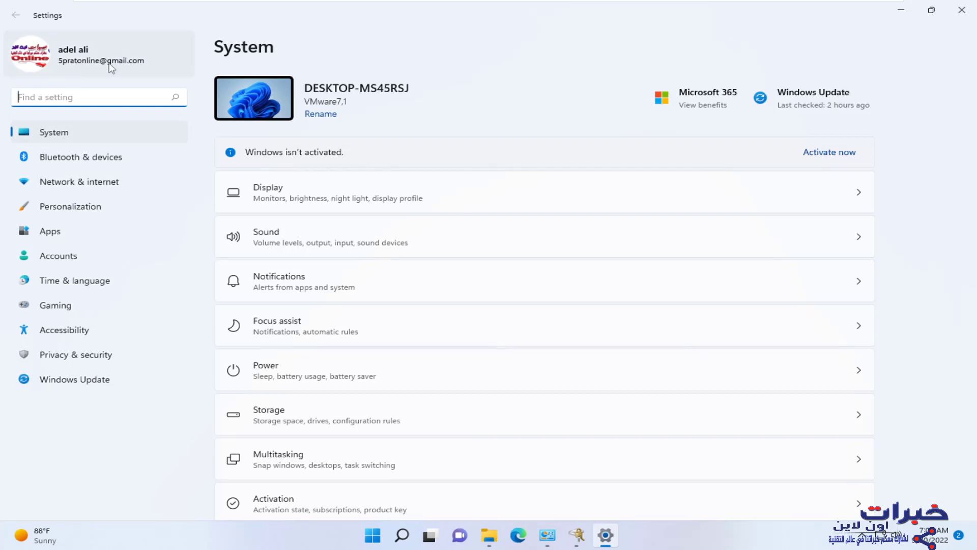
{"action": "left_click", "coordinate": [59, 256]}
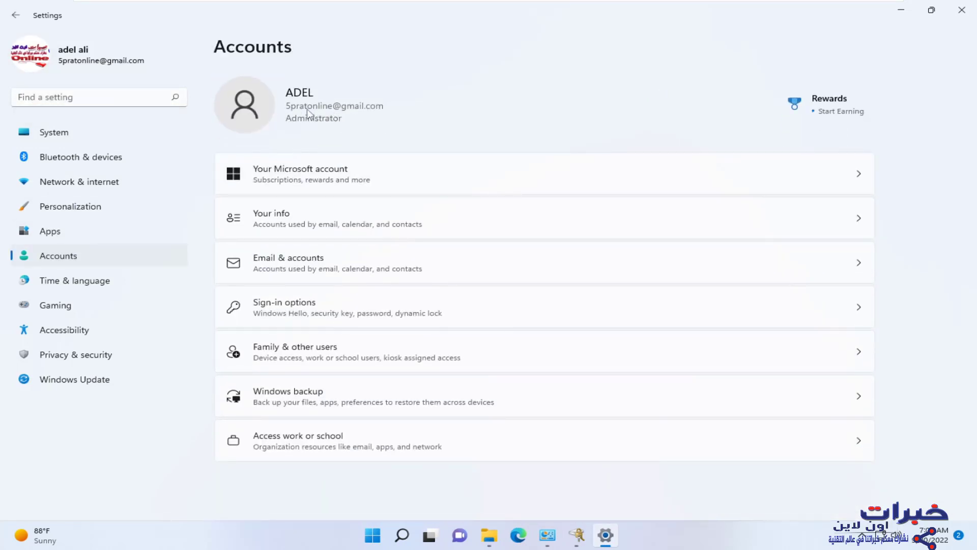
{"action": "left_click", "coordinate": [310, 170]}
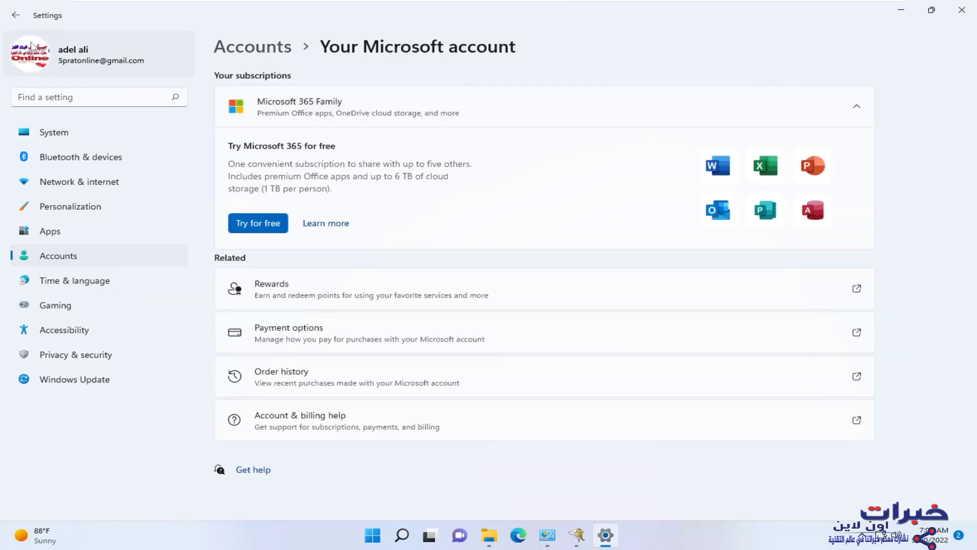
{"action": "left_click", "coordinate": [16, 15]}
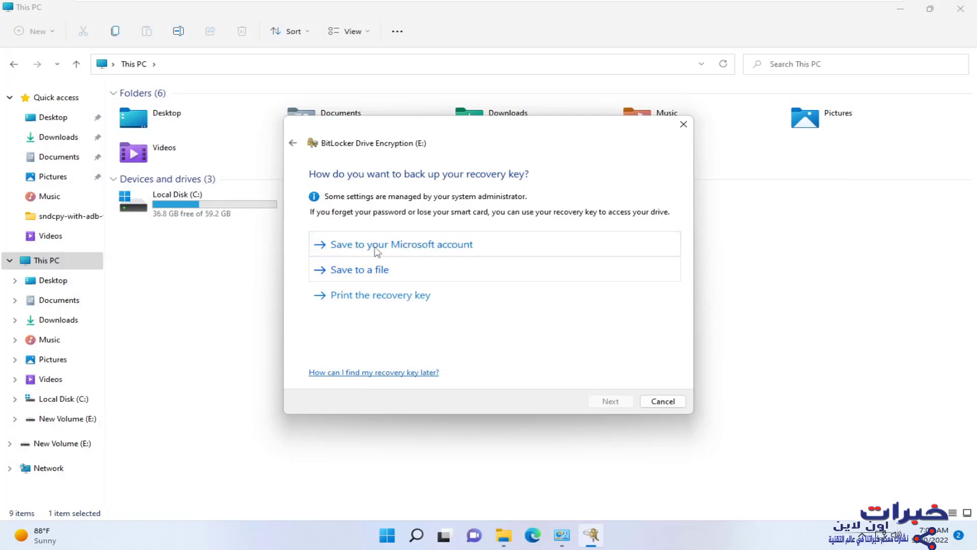
- Try the Microsoft account backup, then save the E: recovery key as a file in Documents
{"action": "left_click", "coordinate": [374, 248]}
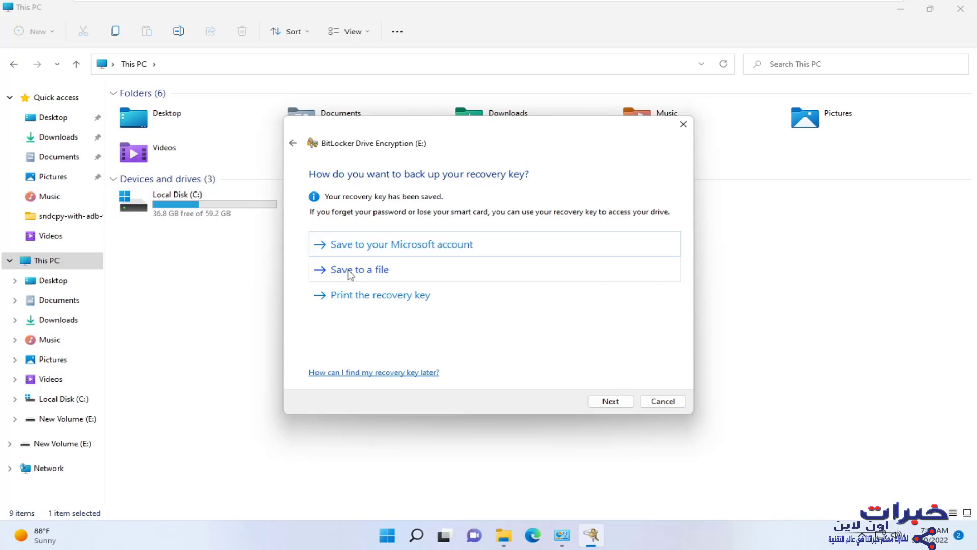
{"action": "left_click", "coordinate": [350, 271]}
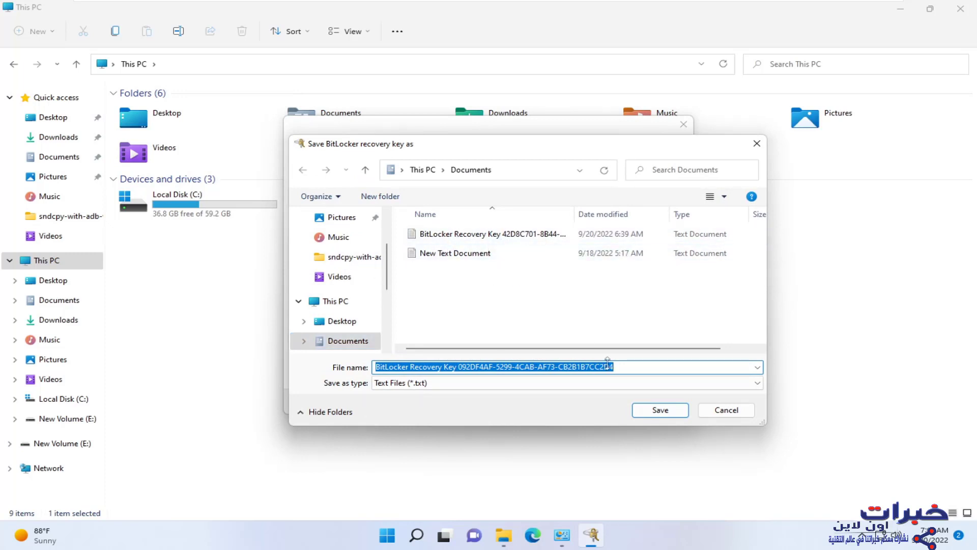
{"action": "left_click", "coordinate": [660, 410]}
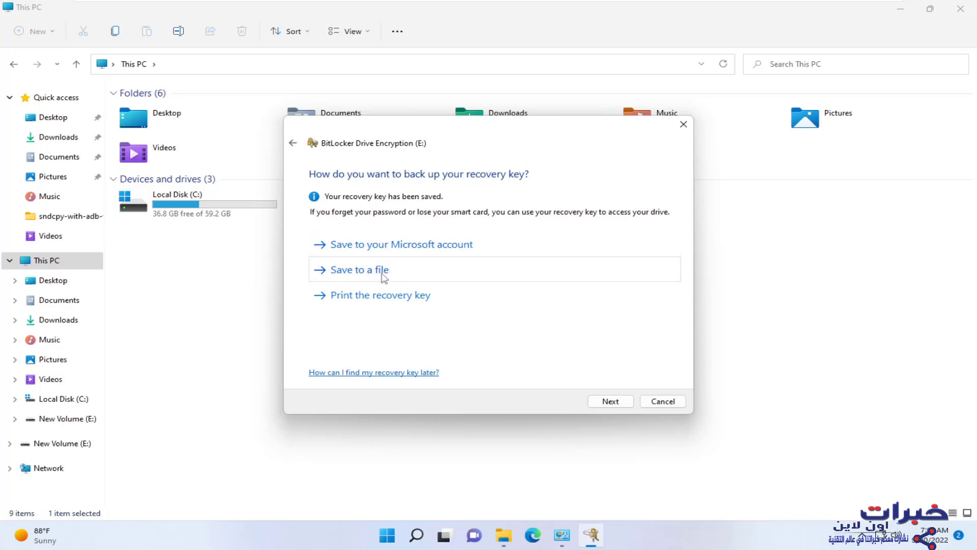
- Encrypt only used space on E: with the new encryption mode and start encrypting
{"action": "left_click", "coordinate": [615, 403]}
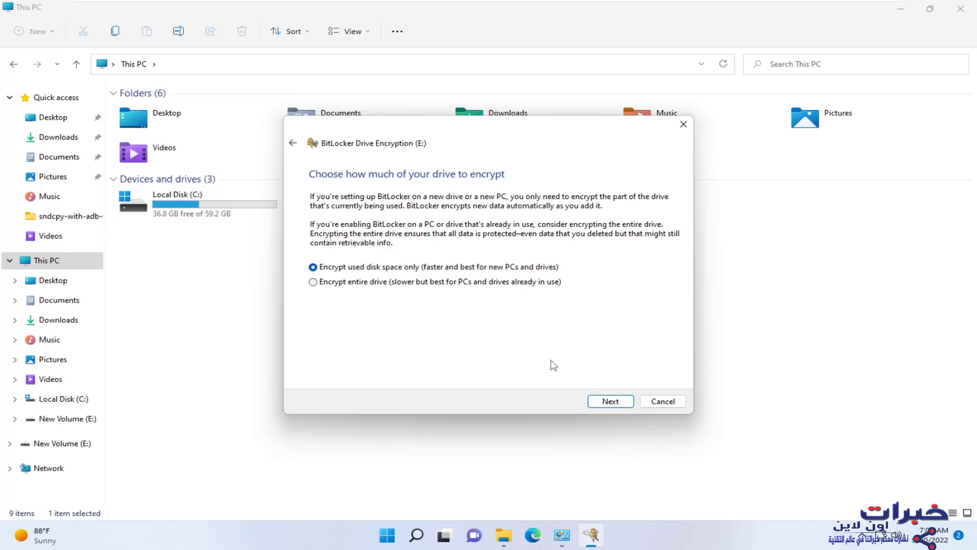
{"action": "left_click", "coordinate": [611, 402]}
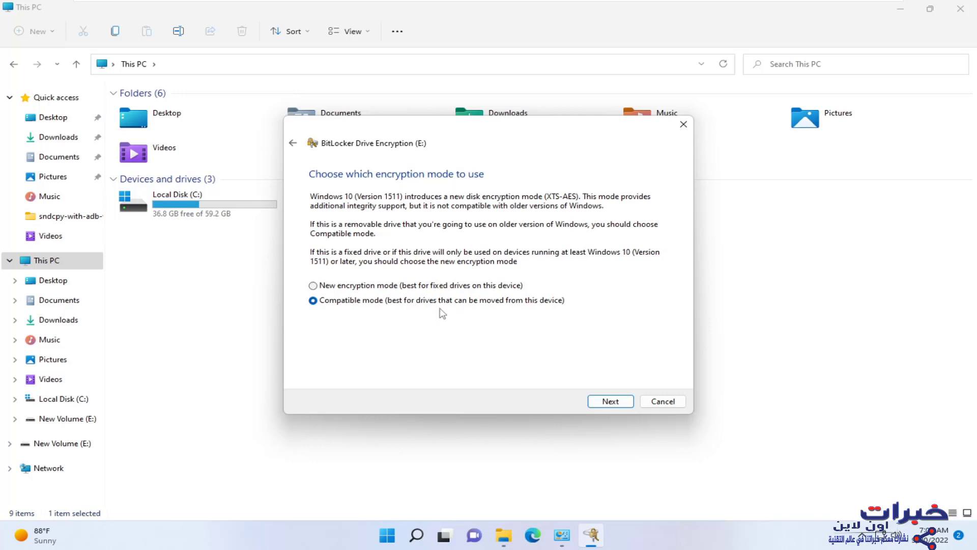
{"action": "left_click", "coordinate": [315, 288]}
{"action": "left_click", "coordinate": [607, 403]}
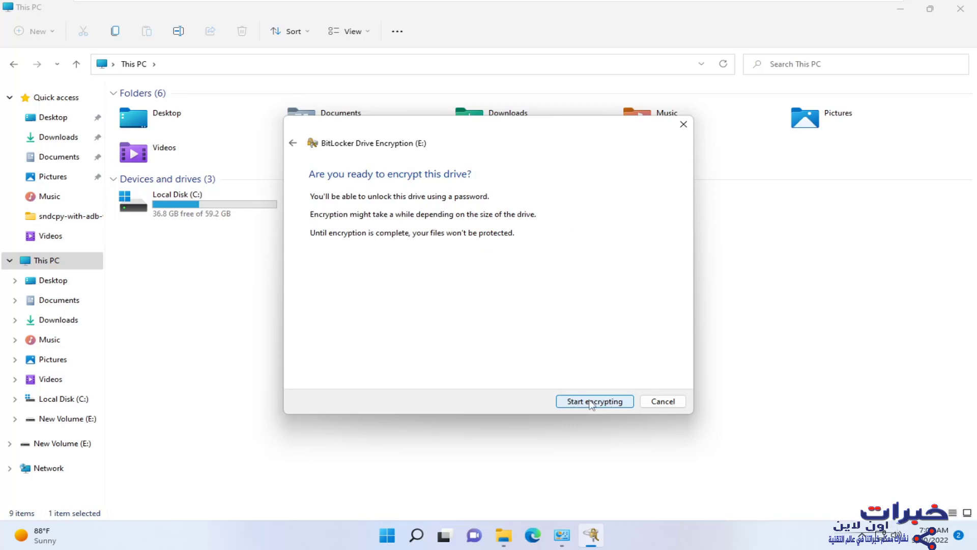
{"action": "left_click", "coordinate": [587, 402]}
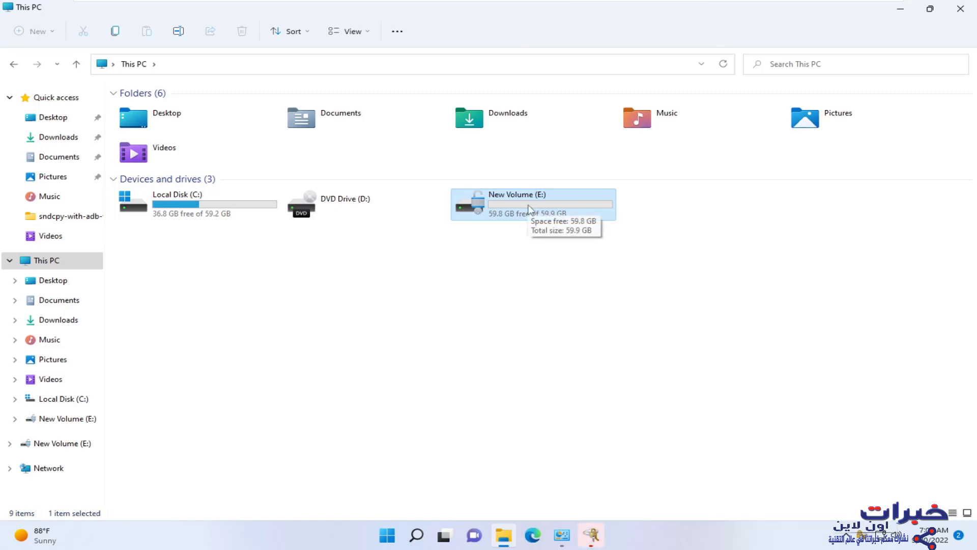
{"action": "double_click", "coordinate": [529, 208]}
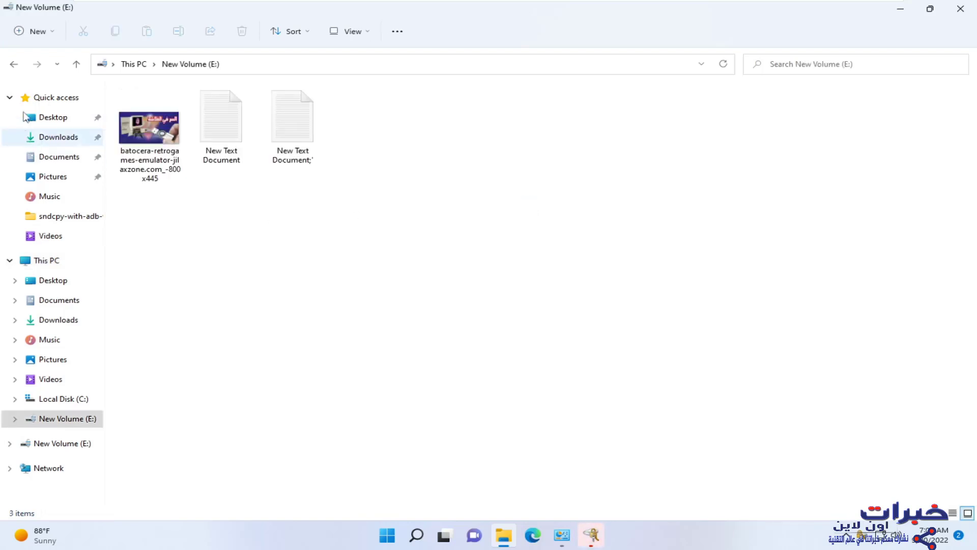
{"action": "left_click", "coordinate": [16, 66]}
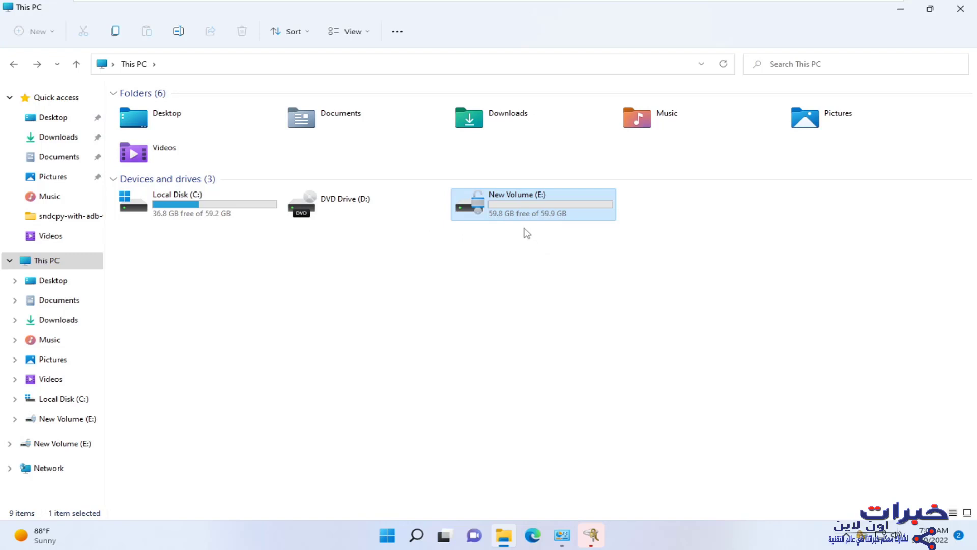
{"action": "double_click", "coordinate": [478, 198]}
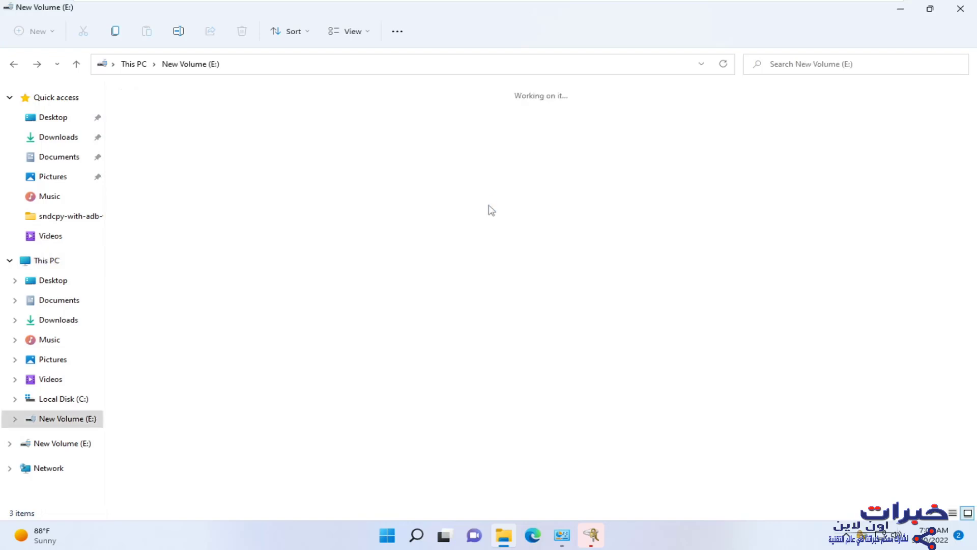
{"action": "left_click", "coordinate": [14, 64]}
- Restart the PC from the Start menu's power options
{"action": "left_click", "coordinate": [386, 534]}
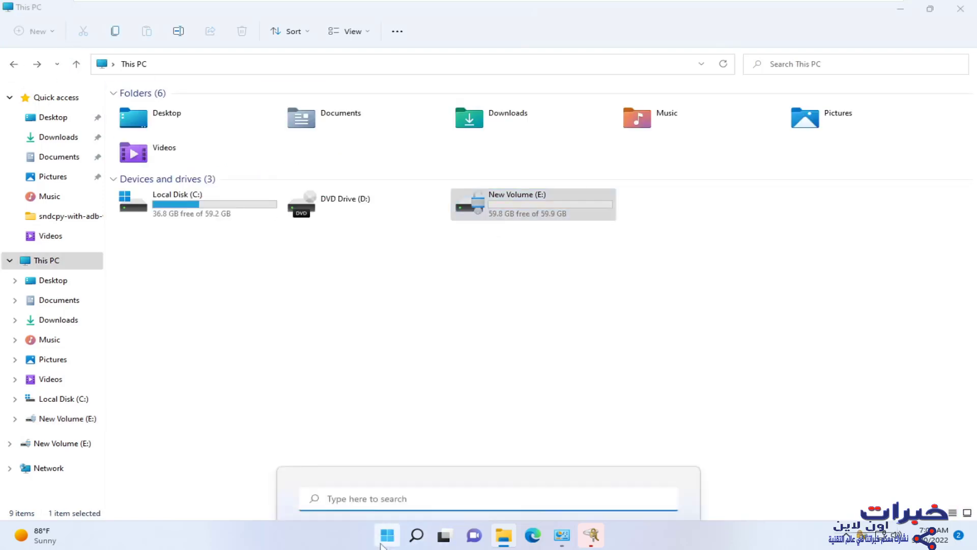
{"action": "left_click", "coordinate": [650, 491]}
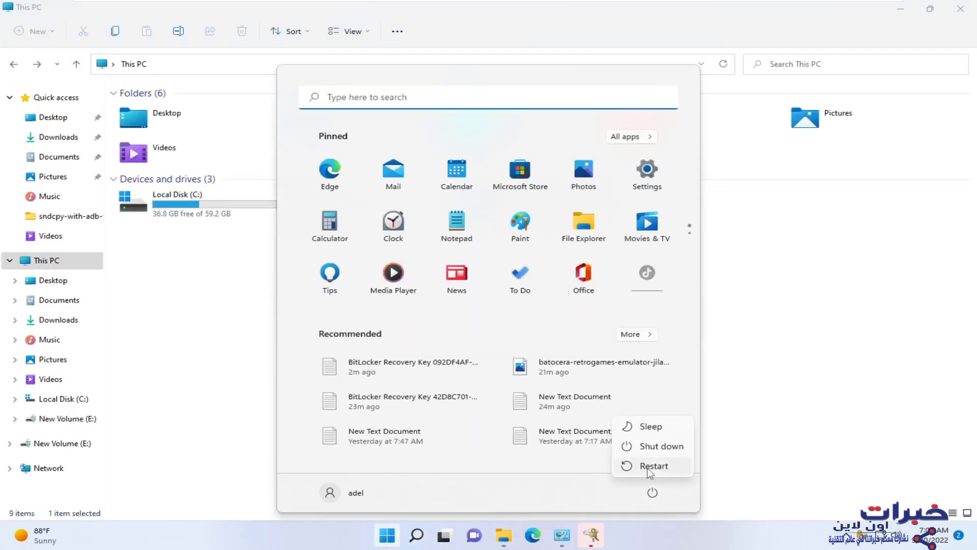
{"action": "left_click", "coordinate": [650, 466]}
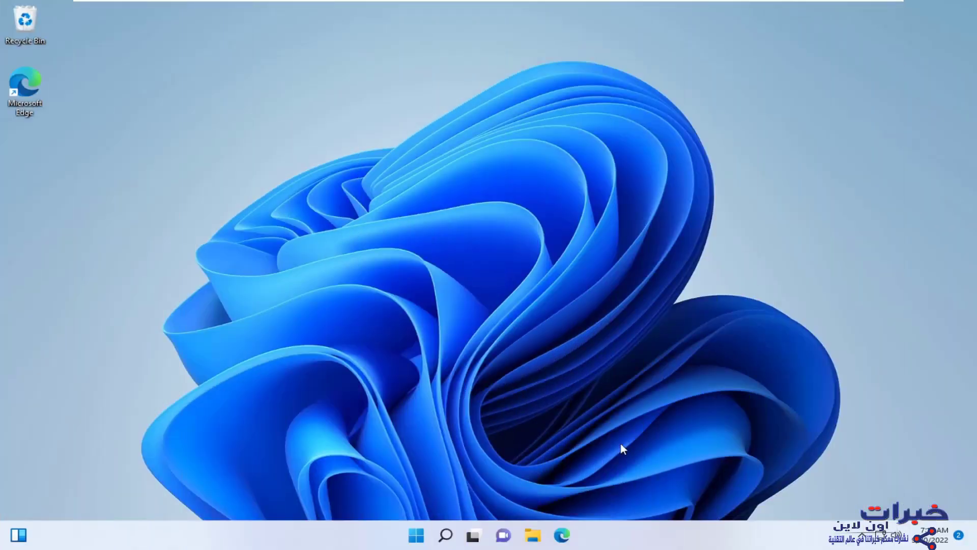
- Reopen This PC in File Explorer and select the now-locked Local Disk (E:)
{"action": "left_click", "coordinate": [533, 535]}
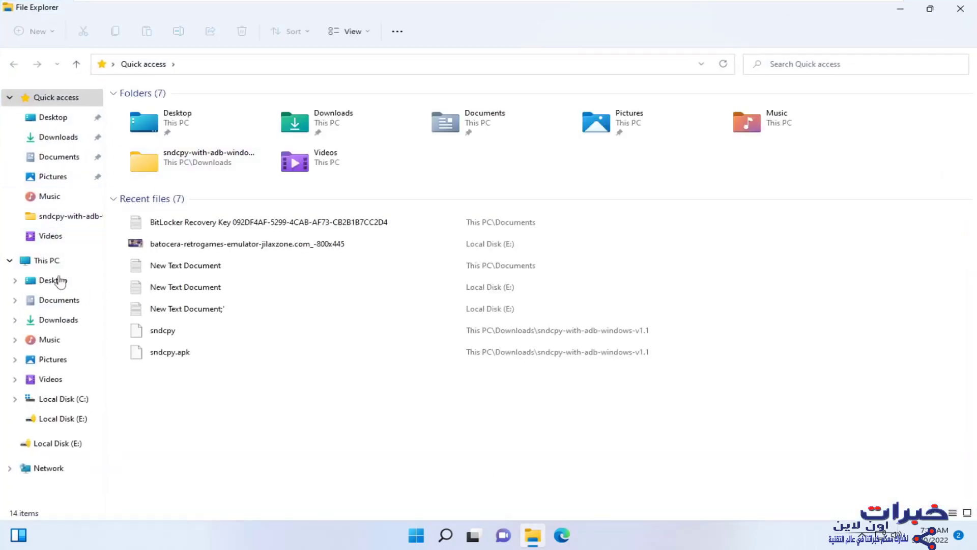
{"action": "left_click", "coordinate": [52, 261]}
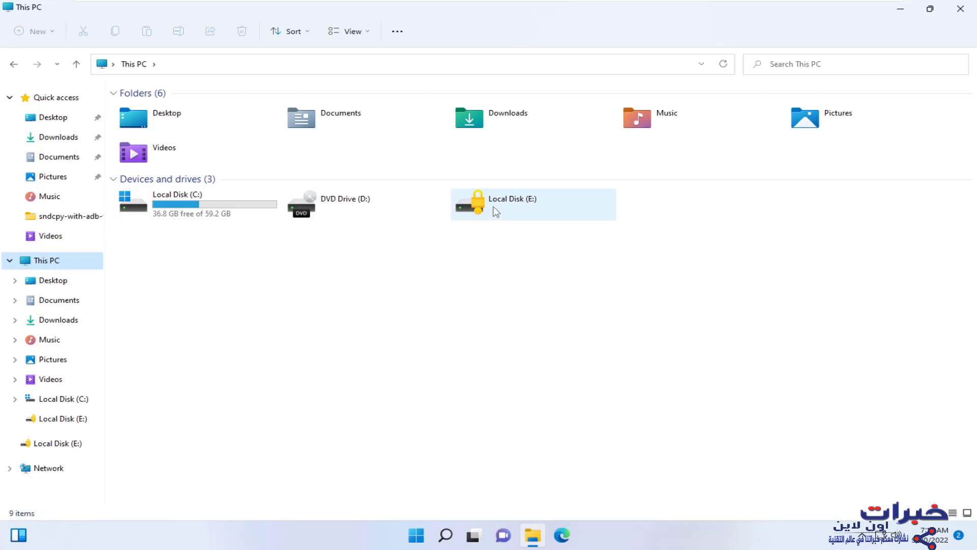
{"action": "left_click", "coordinate": [493, 206]}
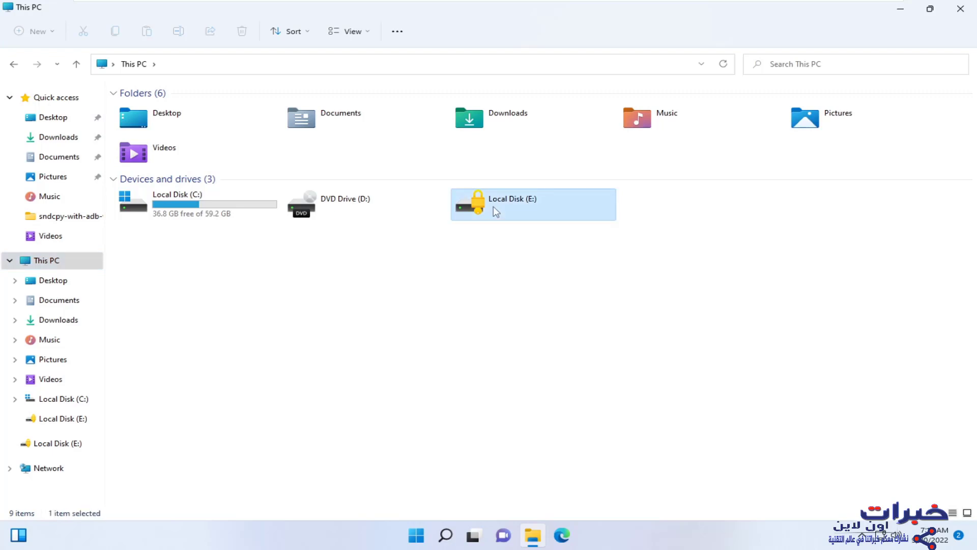
- Bring up drive E:'s recovery-key unlock prompt showing its Key ID, then dismiss it
{"action": "double_click", "coordinate": [493, 206]}
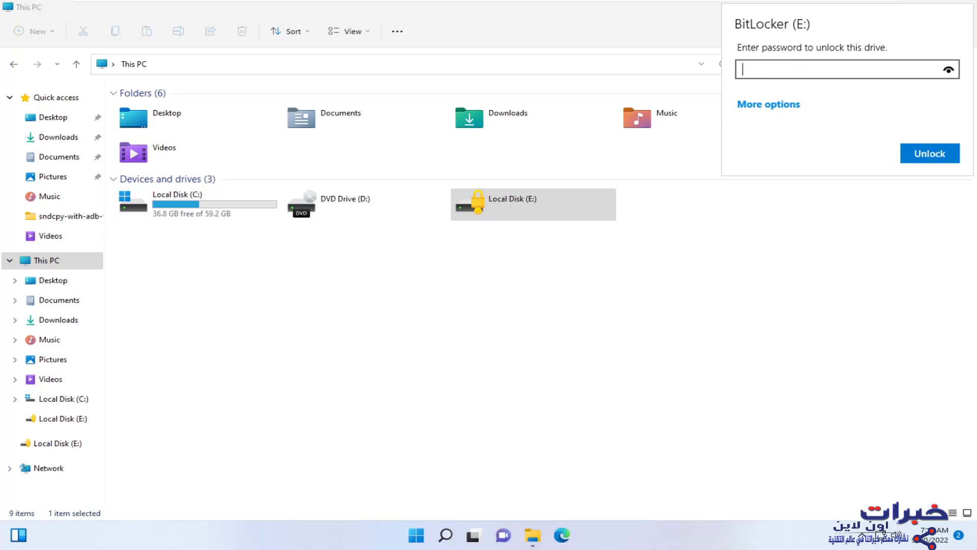
{"action": "left_click", "coordinate": [758, 105]}
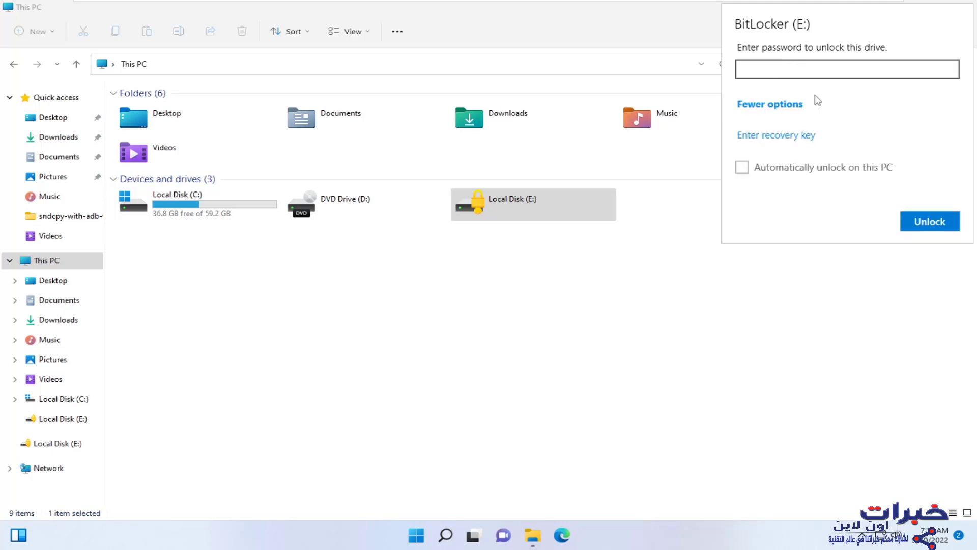
{"action": "left_click", "coordinate": [778, 135]}
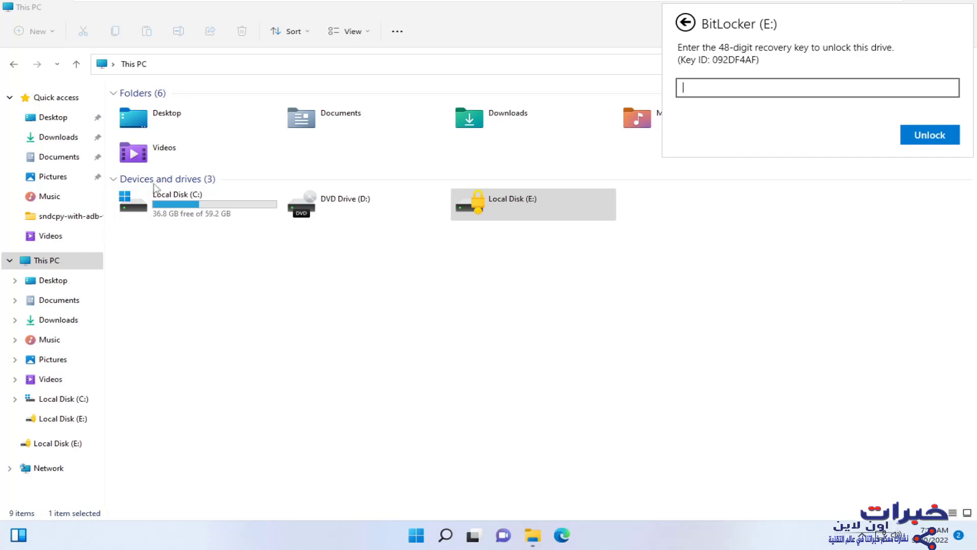
{"action": "left_click", "coordinate": [63, 159]}
- Open the BitLocker Recovery Key file from Documents in Notepad, then return Explorer to This PC
{"action": "left_click", "coordinate": [63, 161]}
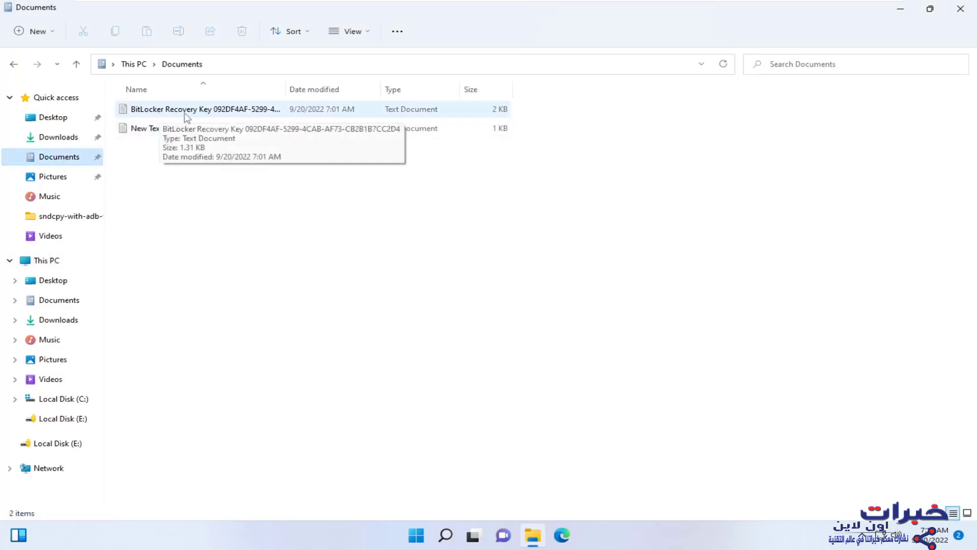
{"action": "left_click", "coordinate": [213, 119]}
{"action": "double_click", "coordinate": [213, 119]}
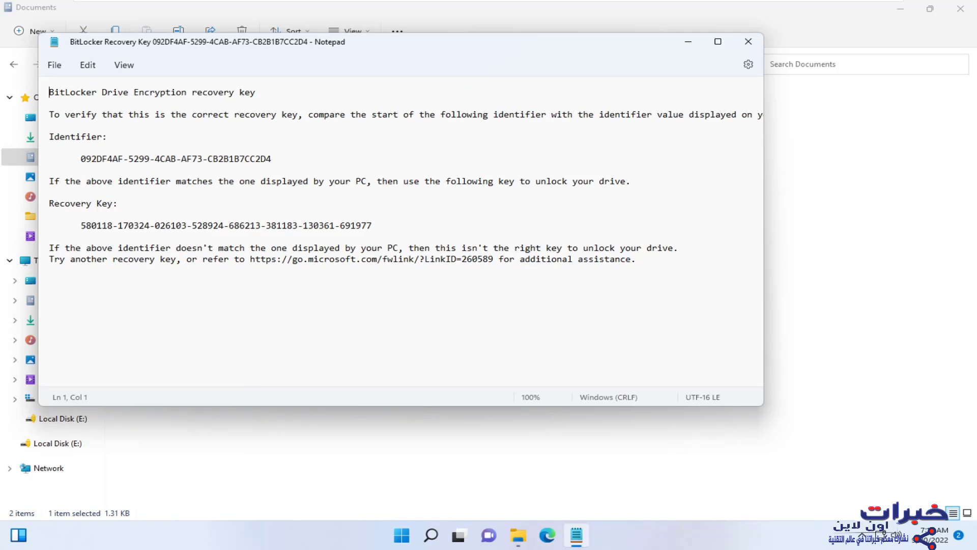
{"action": "left_click", "coordinate": [518, 534]}
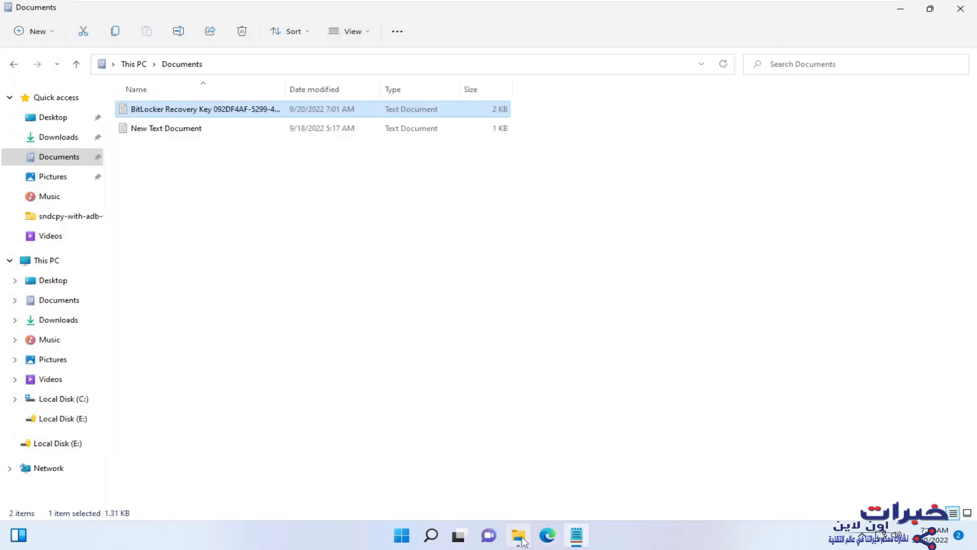
{"action": "left_click", "coordinate": [40, 260]}
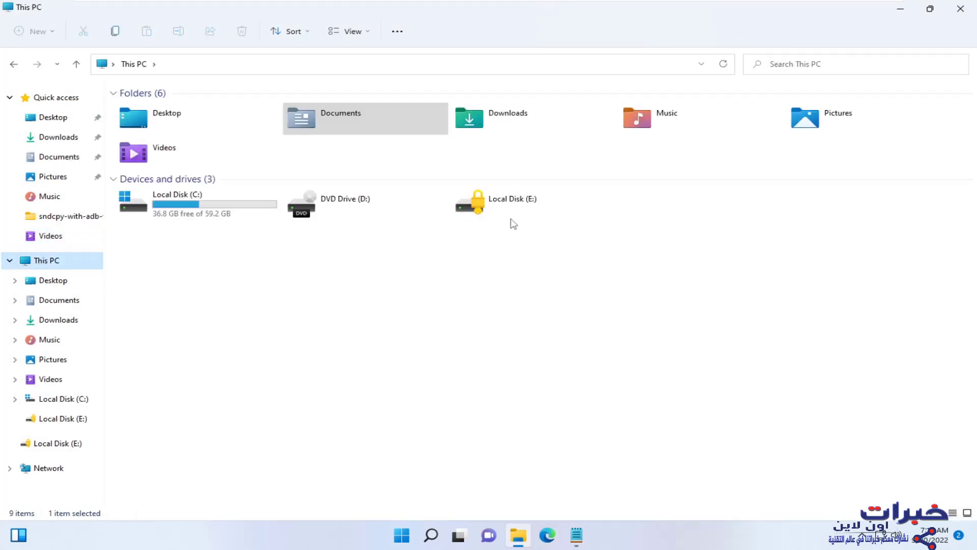
- Open locked drive E:'s unlock prompt, switch to recovery key entry, then dismiss it
{"action": "left_click", "coordinate": [504, 215]}
{"action": "double_click", "coordinate": [503, 215]}
{"action": "left_click", "coordinate": [768, 105]}
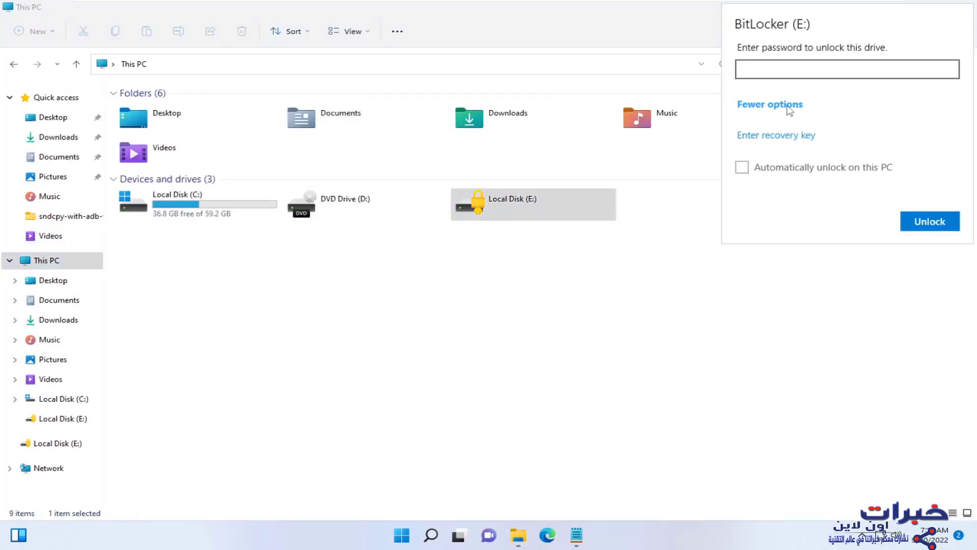
{"action": "left_click", "coordinate": [790, 138]}
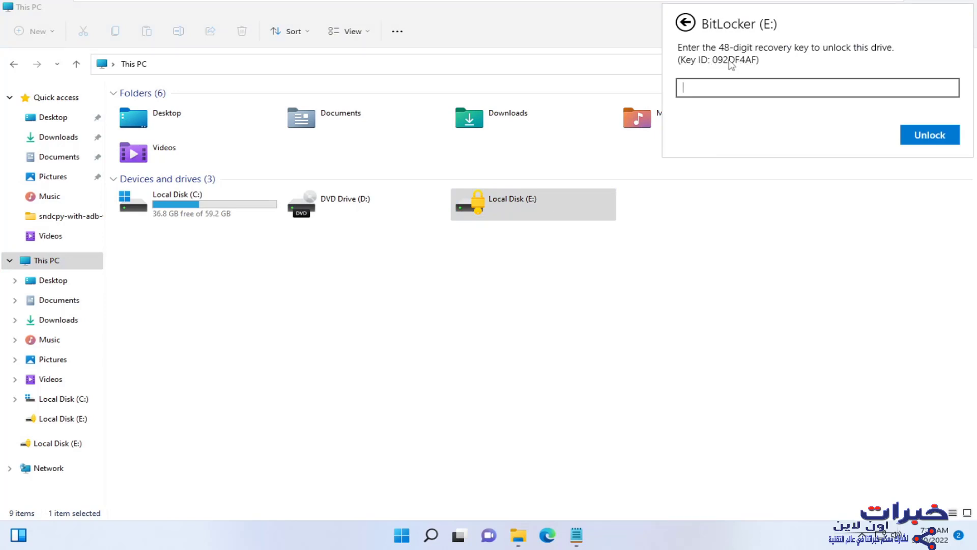
{"action": "left_click", "coordinate": [585, 542]}
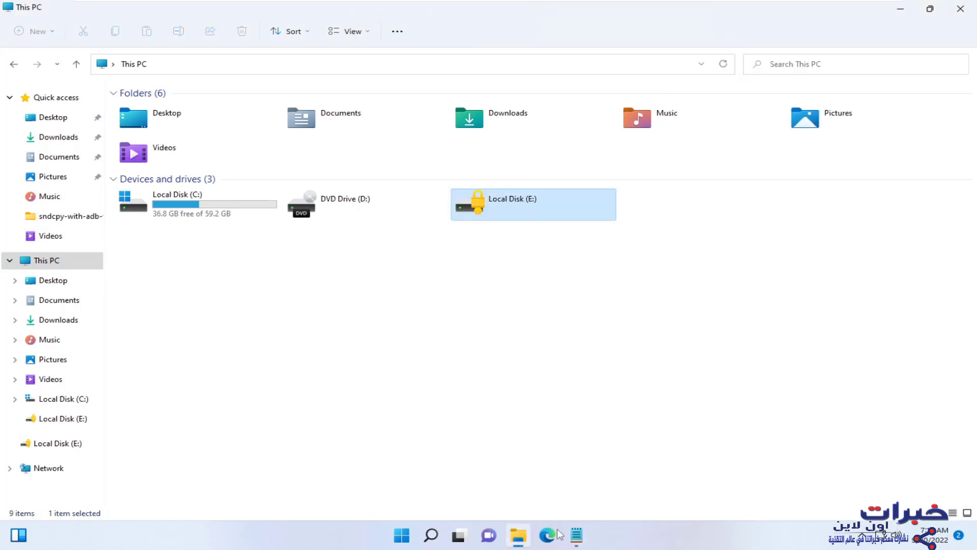
- Copy the 48-digit recovery key from the Notepad file
{"action": "left_click", "coordinate": [581, 544]}
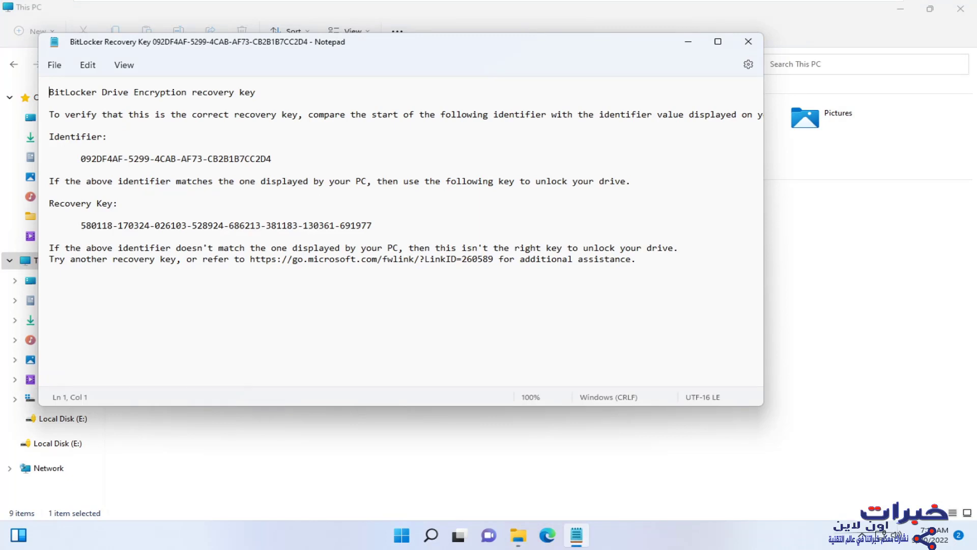
{"action": "left_click_drag", "start_coordinate": [81, 224], "coordinate": [360, 224]}
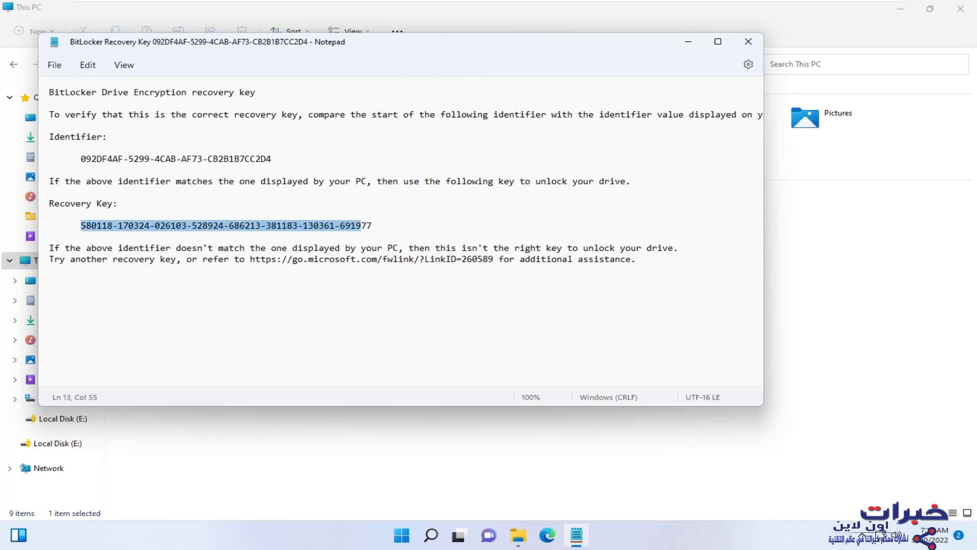
{"action": "right_click", "coordinate": [370, 231]}
{"action": "left_click", "coordinate": [399, 290]}
- Paste the recovery key into drive E:'s recovery key field and unlock the drive
{"action": "left_click", "coordinate": [913, 308]}
{"action": "double_click", "coordinate": [509, 223]}
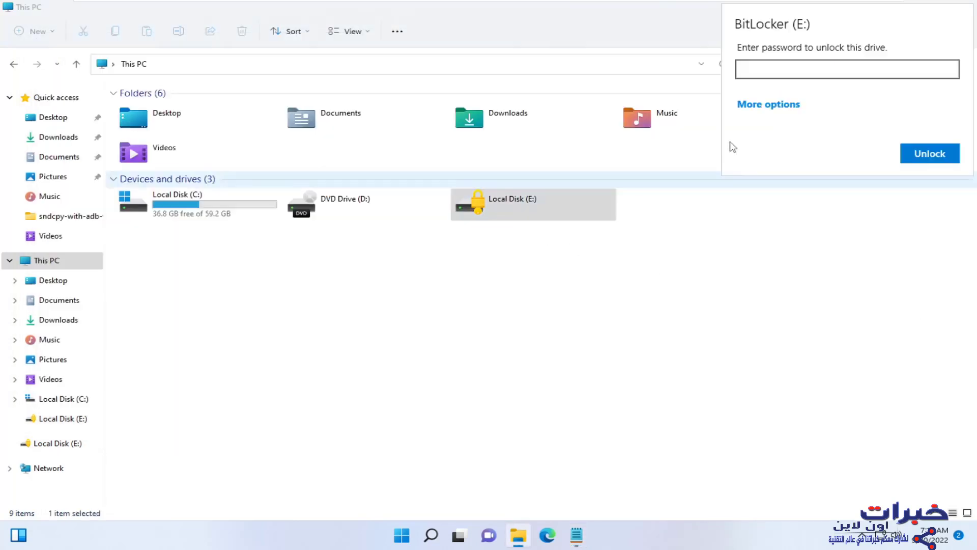
{"action": "left_click", "coordinate": [769, 105]}
{"action": "left_click", "coordinate": [773, 135]}
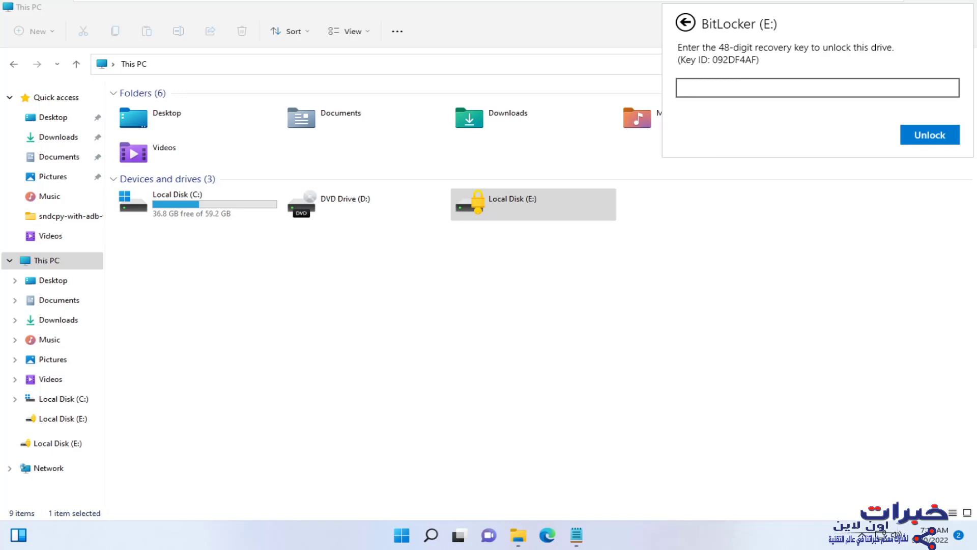
{"action": "key", "text": "ctrl+v"}
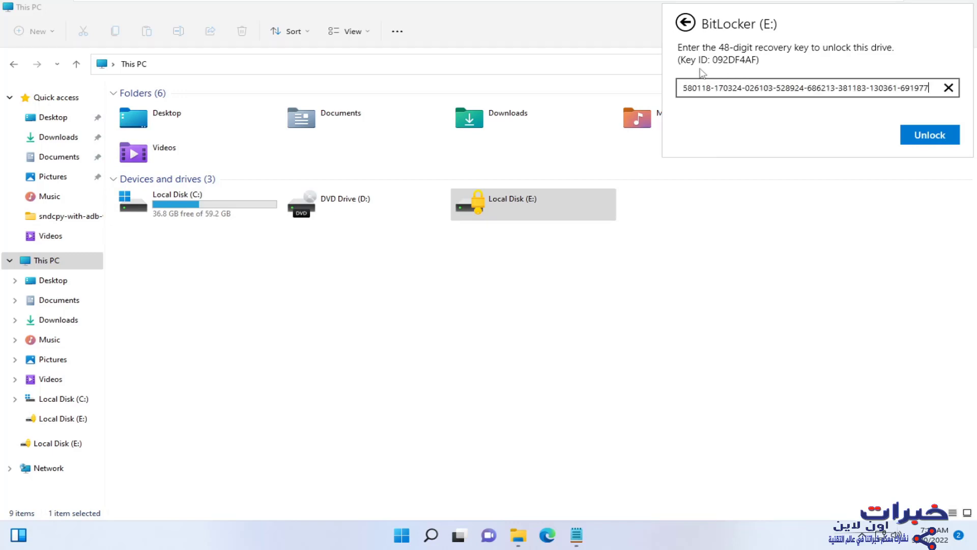
{"action": "left_click", "coordinate": [920, 135]}
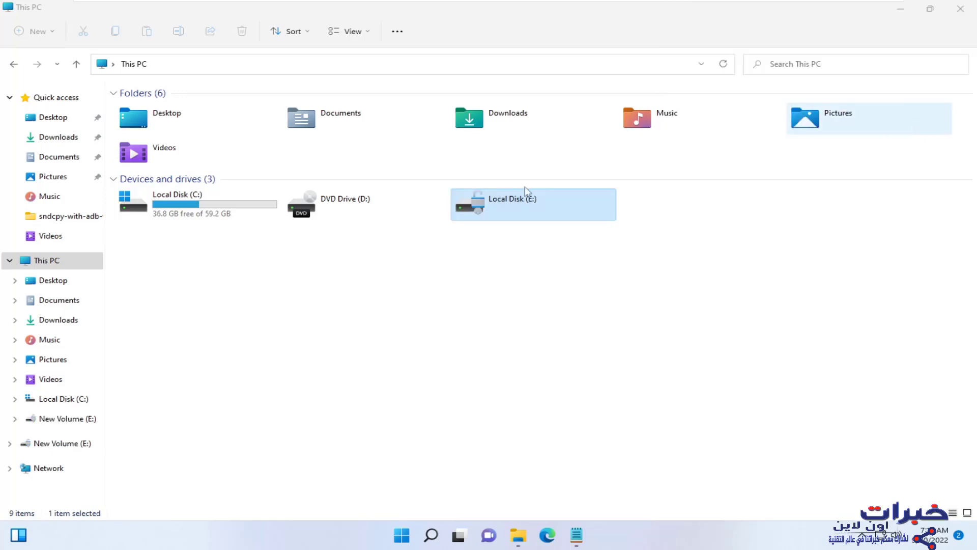
- Check New Volume (E:)'s three files, go back to This PC, and launch Microsoft Edge
{"action": "double_click", "coordinate": [502, 219]}
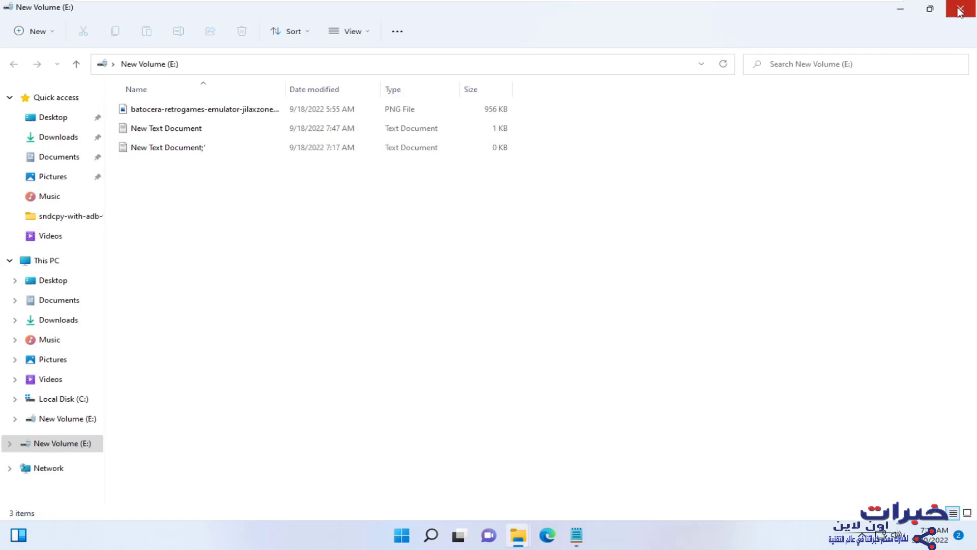
{"action": "key", "text": "alt+Left"}
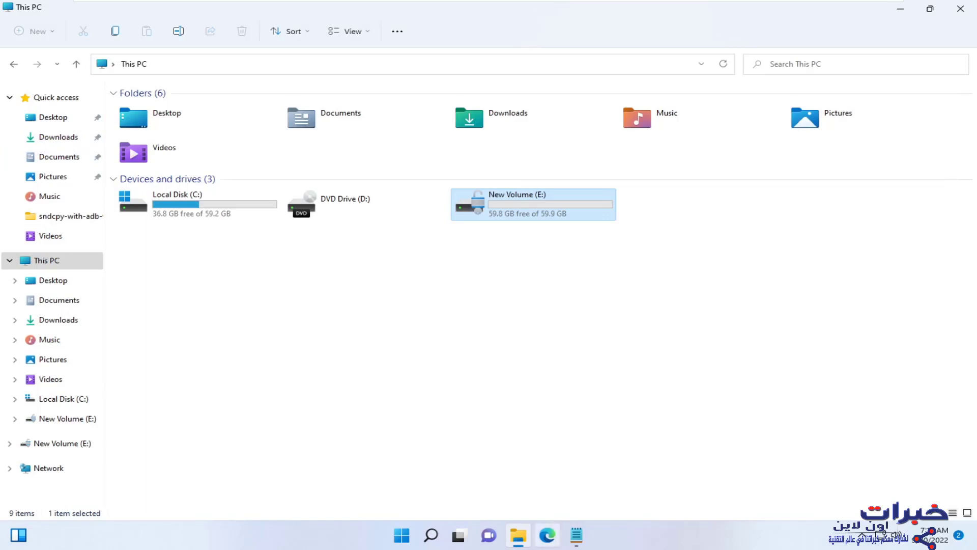
{"action": "left_click", "coordinate": [547, 535]}
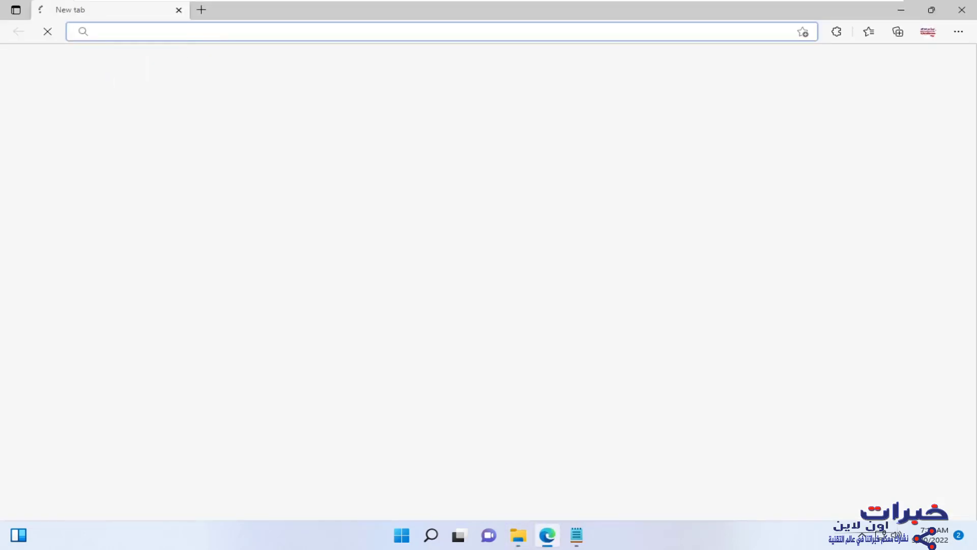
- Rerun the 'microsoft recovery key' search and follow Microsoft's guide to account.microsoft.com/devices/recoverykey
{"action": "left_click", "coordinate": [211, 35]}
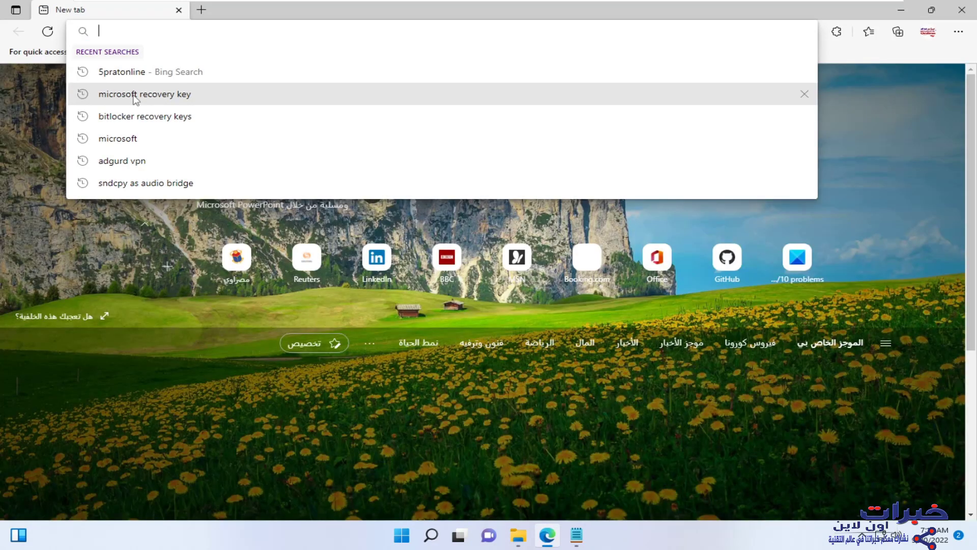
{"action": "left_click", "coordinate": [135, 97]}
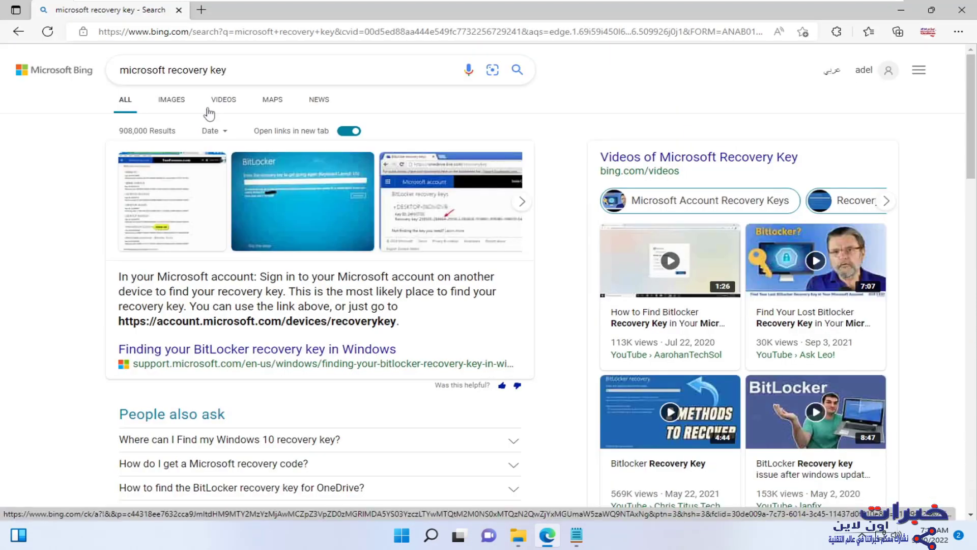
{"action": "left_click", "coordinate": [242, 350]}
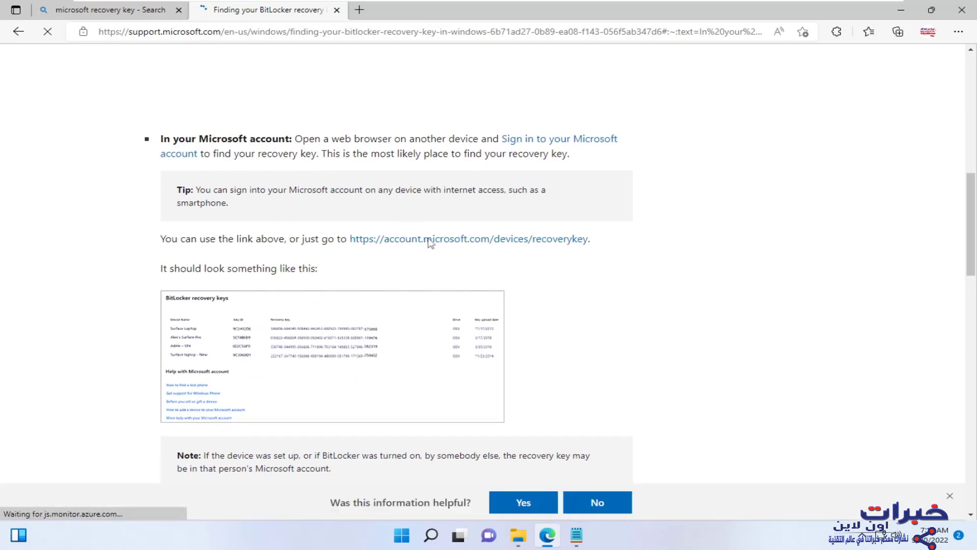
{"action": "left_click", "coordinate": [458, 239]}
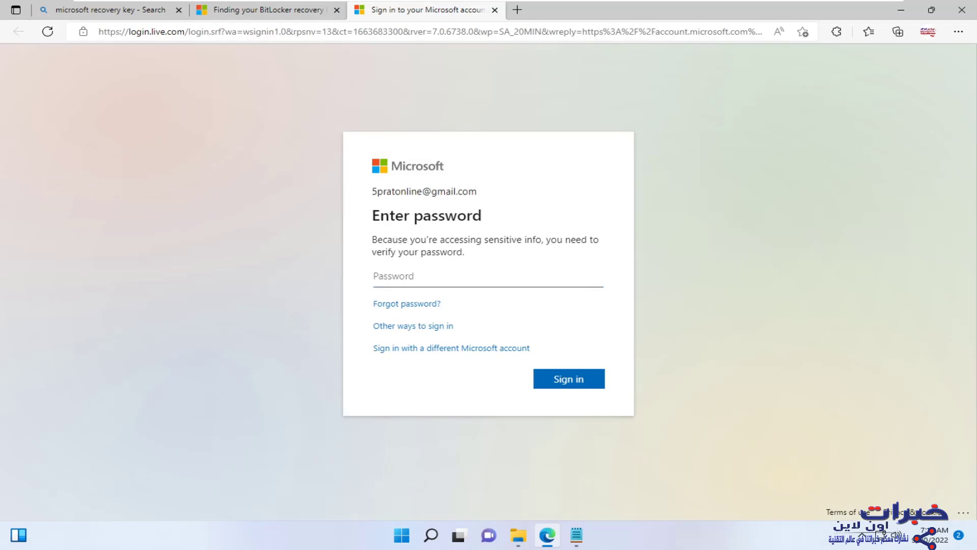
- Sign in to the Microsoft account and copy the BitLocker recovery key for key ID 092DF4AF
{"action": "key", "text": "ctrl+v"}
{"action": "key", "text": "Return"}
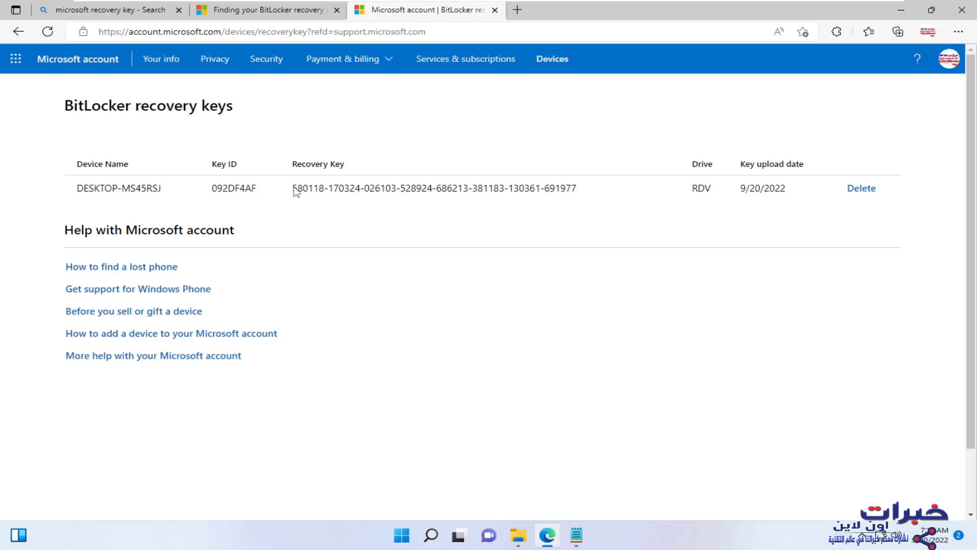
{"action": "left_click_drag", "start_coordinate": [292, 188], "coordinate": [585, 198]}
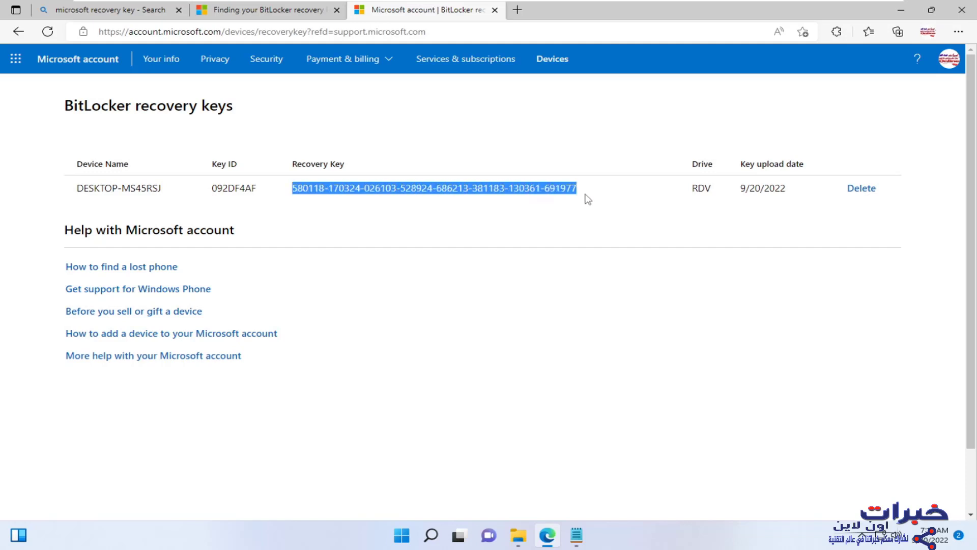
{"action": "right_click", "coordinate": [518, 191]}
{"action": "left_click", "coordinate": [519, 198]}
{"action": "left_click", "coordinate": [519, 535]}
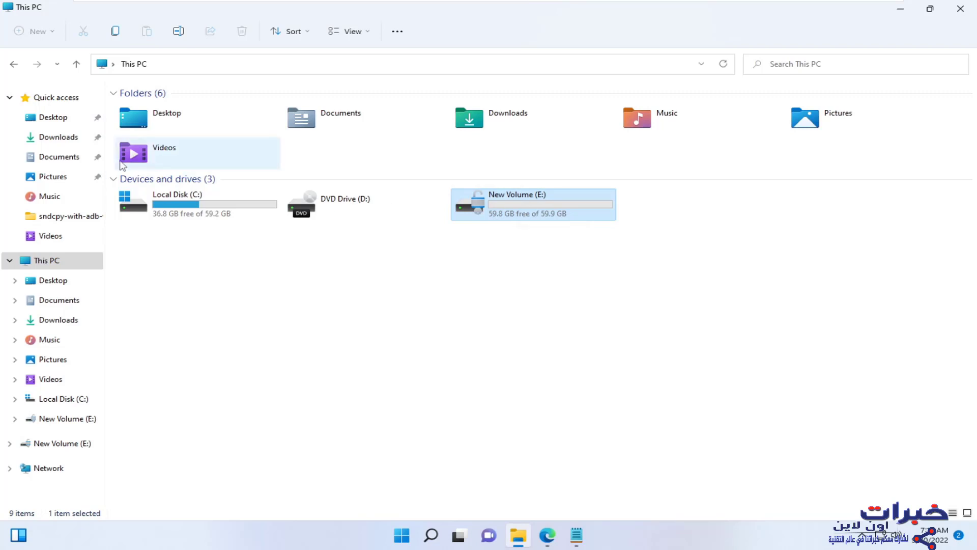
{"action": "left_click", "coordinate": [548, 535]}
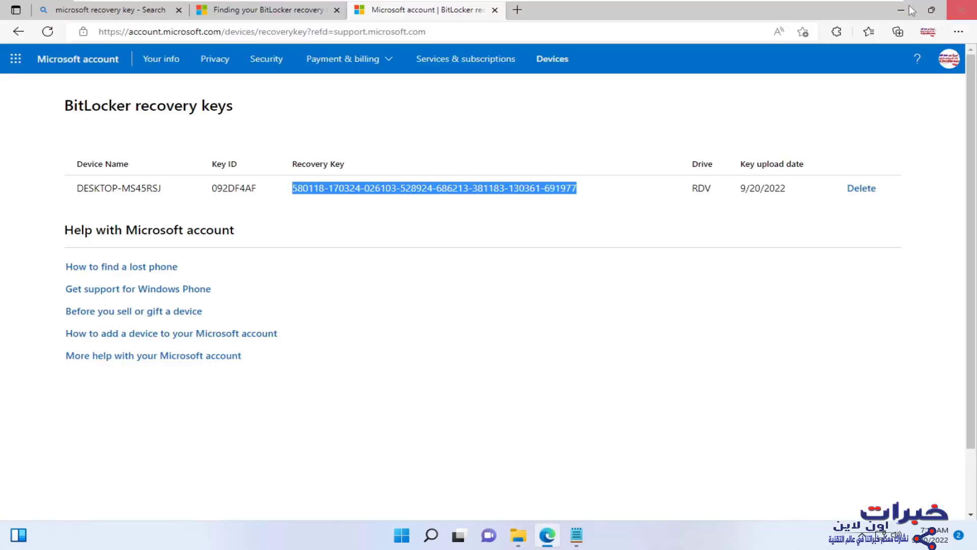
{"action": "left_click", "coordinate": [908, 7]}
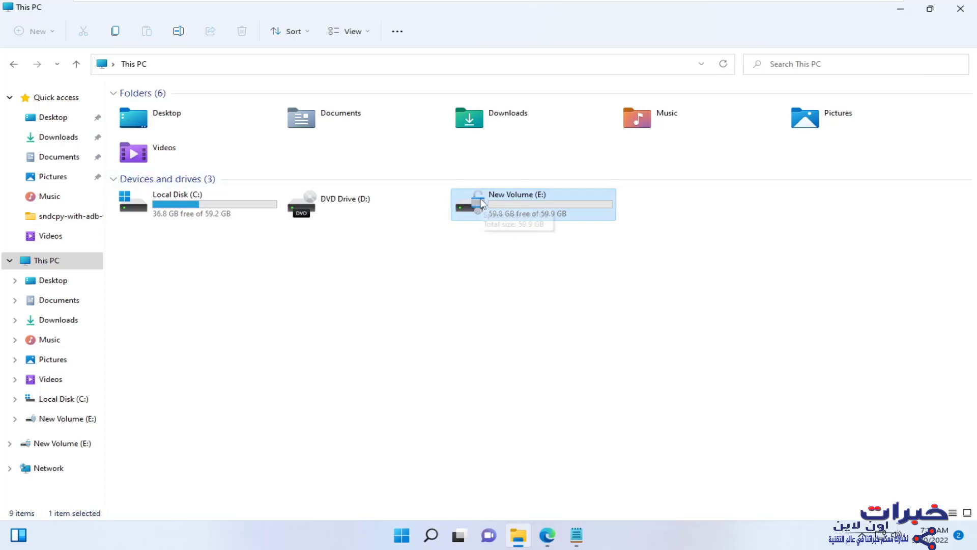
{"action": "double_click", "coordinate": [515, 214]}
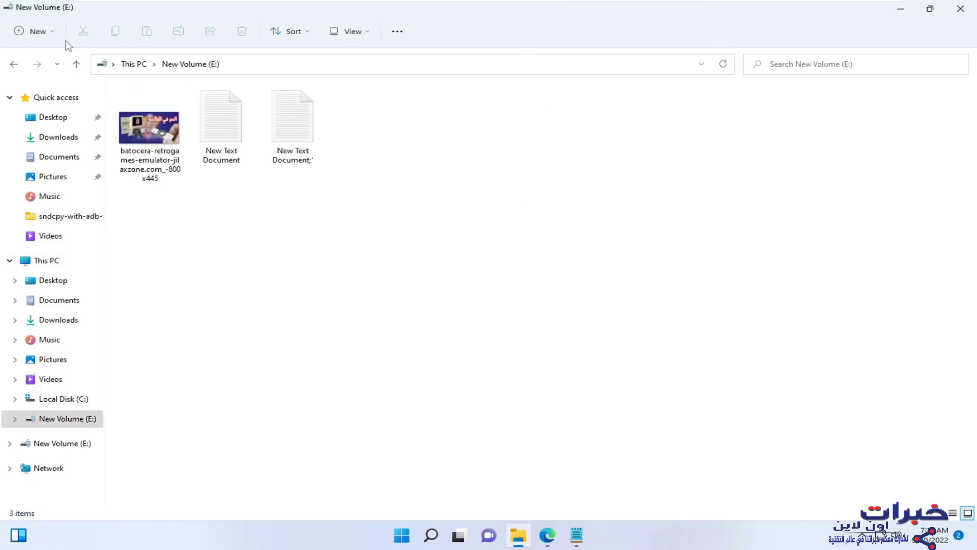
{"action": "left_click", "coordinate": [14, 65]}
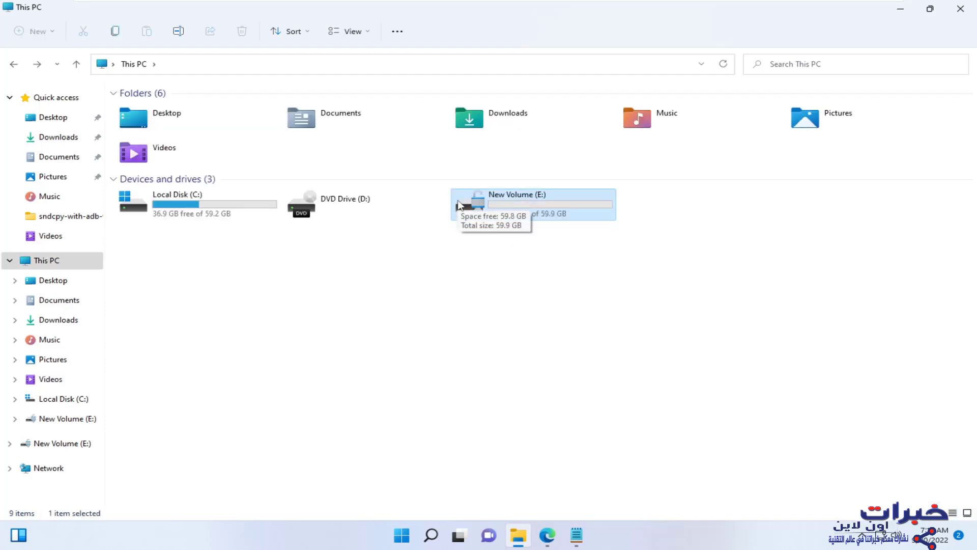
- Open Manage BitLocker for New Volume (E:) via Show more options
{"action": "right_click", "coordinate": [494, 202]}
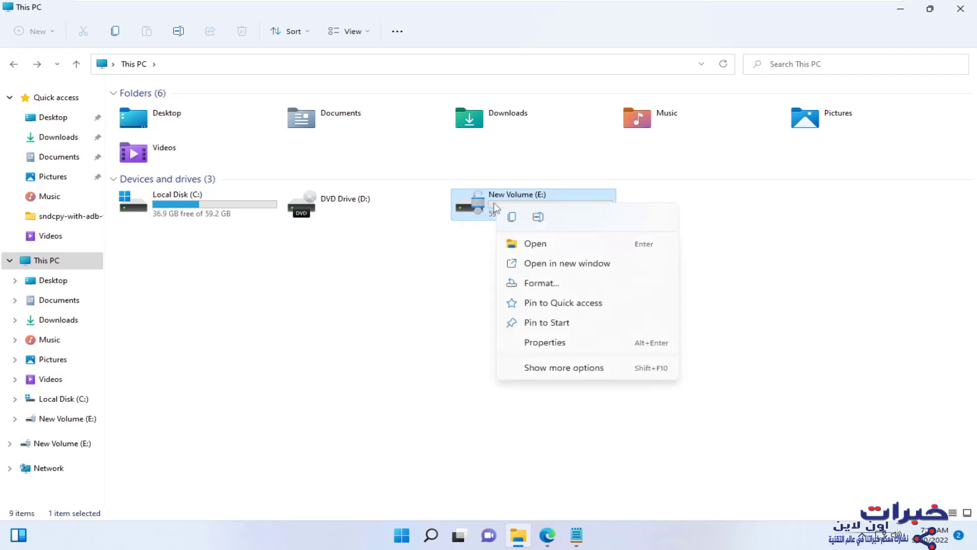
{"action": "left_click", "coordinate": [538, 369]}
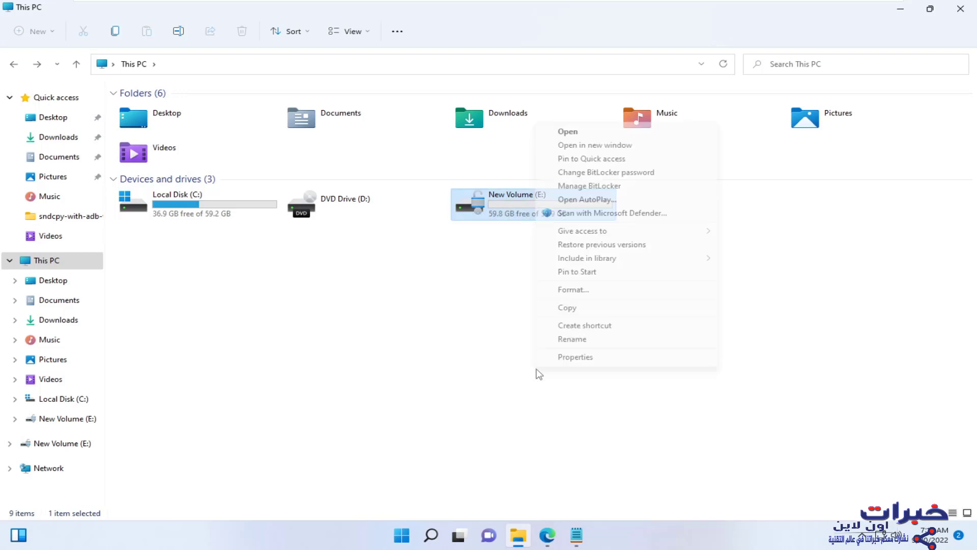
{"action": "left_click", "coordinate": [588, 188]}
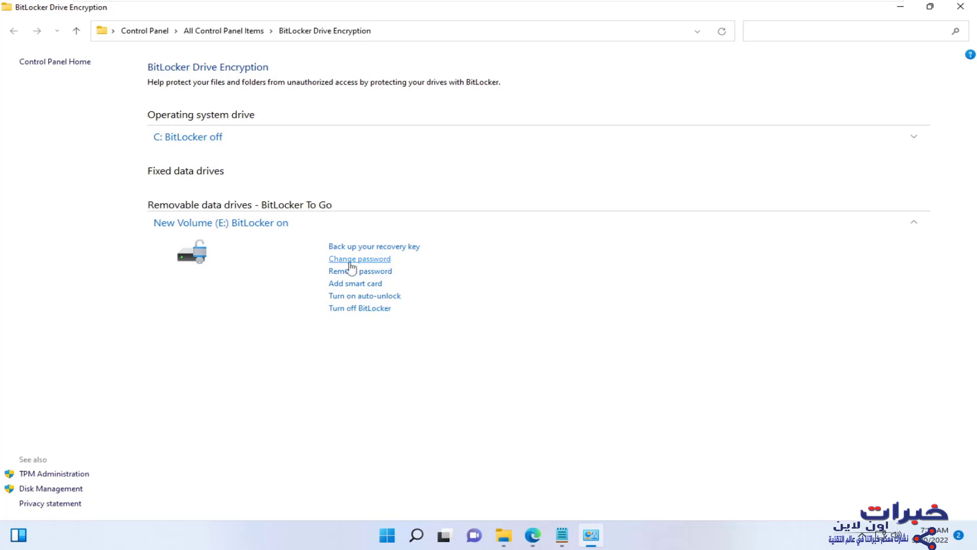
- Turn on auto-unlock for drive E:, then turn it back off
{"action": "left_click", "coordinate": [362, 302]}
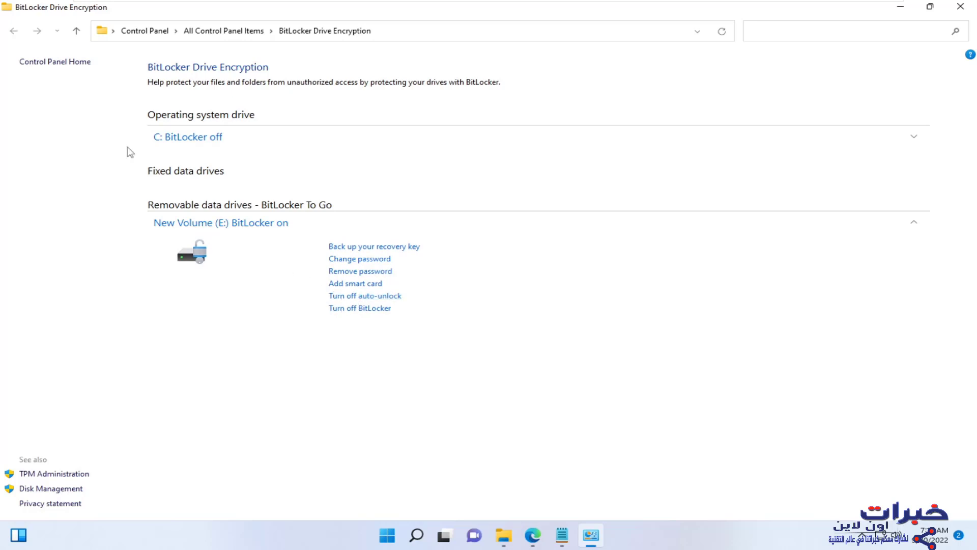
{"action": "left_click", "coordinate": [900, 7]}
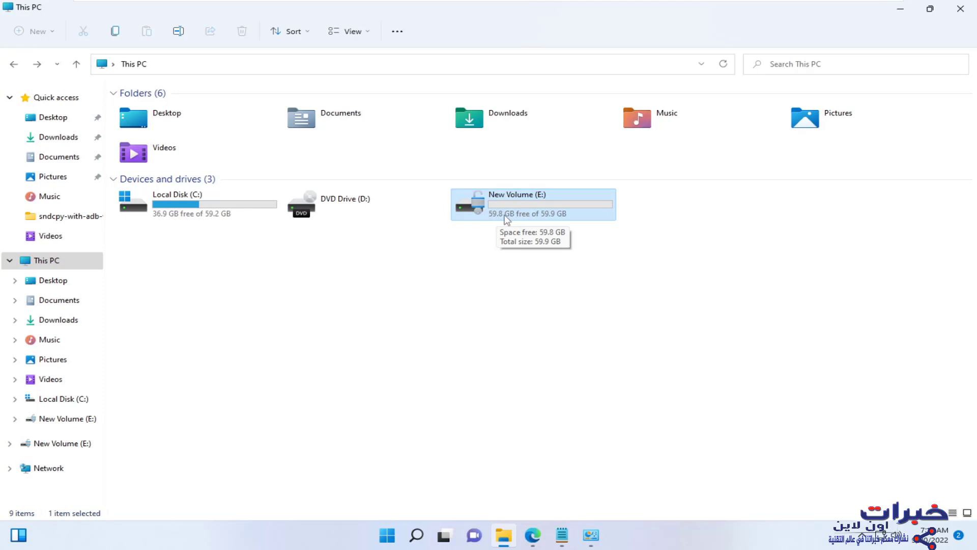
{"action": "left_click", "coordinate": [591, 535]}
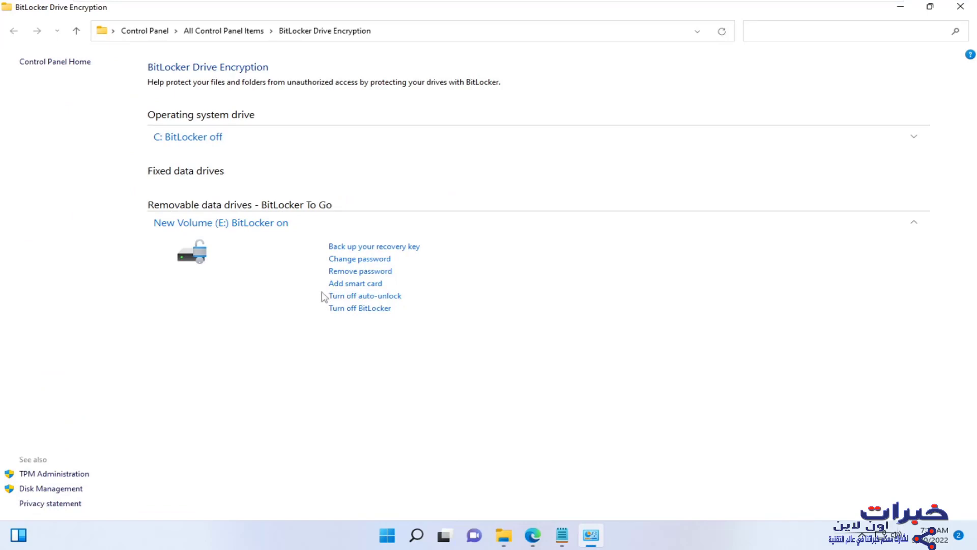
{"action": "left_click", "coordinate": [375, 296]}
- Turn off BitLocker for New Volume (E:) and let the drive fully decrypt
{"action": "left_click", "coordinate": [377, 310]}
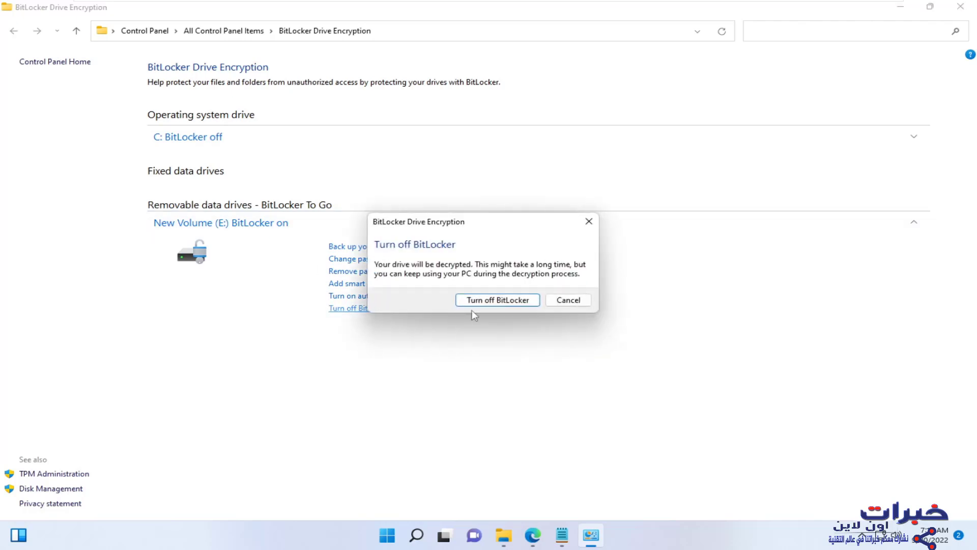
{"action": "left_click", "coordinate": [497, 303]}
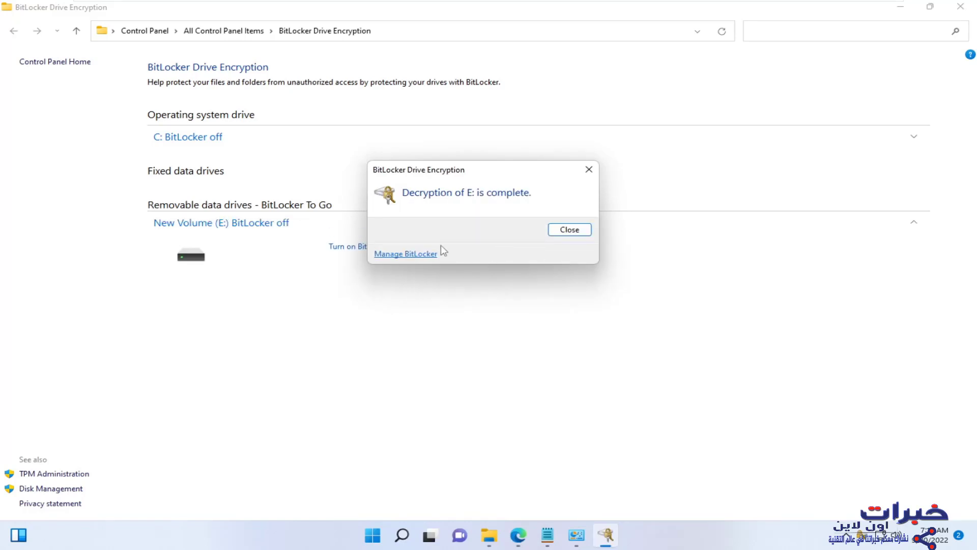
{"action": "left_click", "coordinate": [489, 535]}
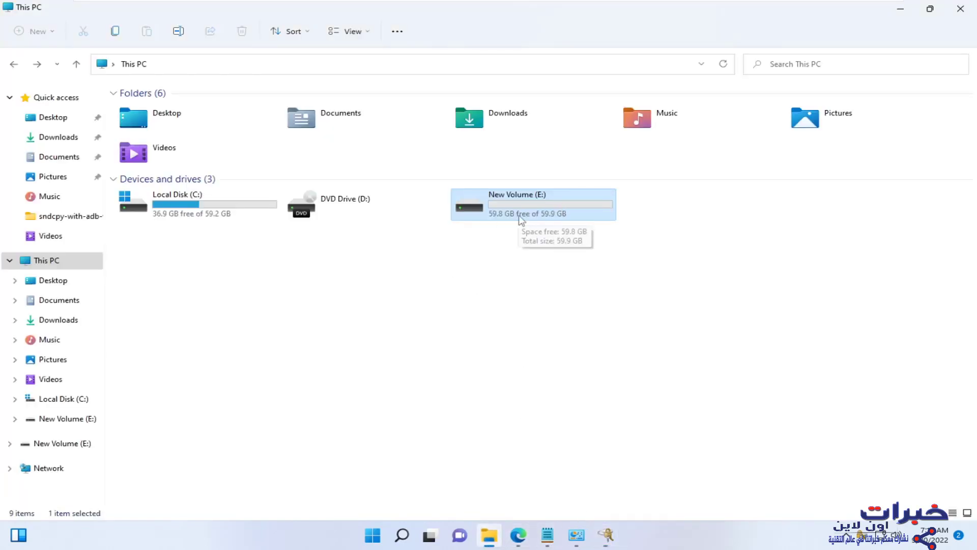